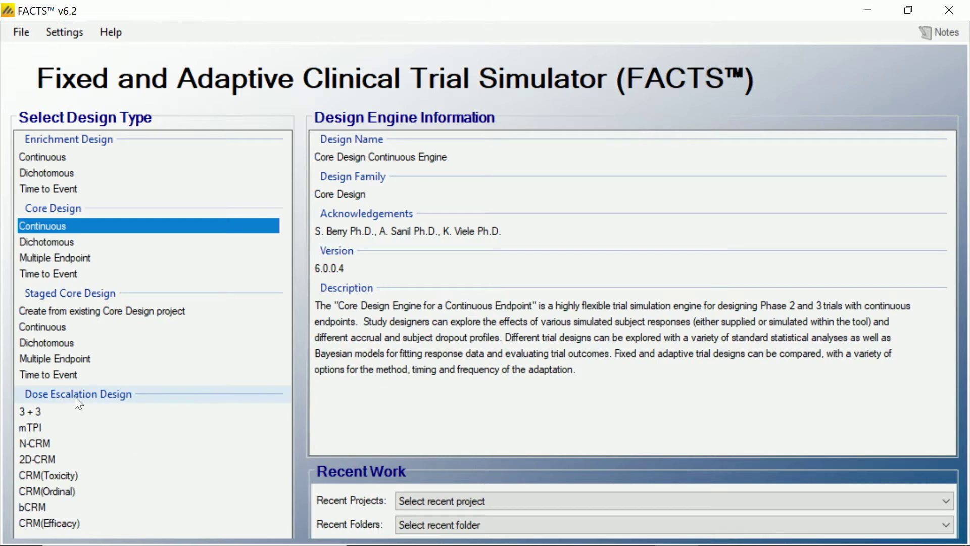
- Select N-CRM under Dose Escalation Design to view its design engine description
{"action": "left_click", "coordinate": [41, 445]}
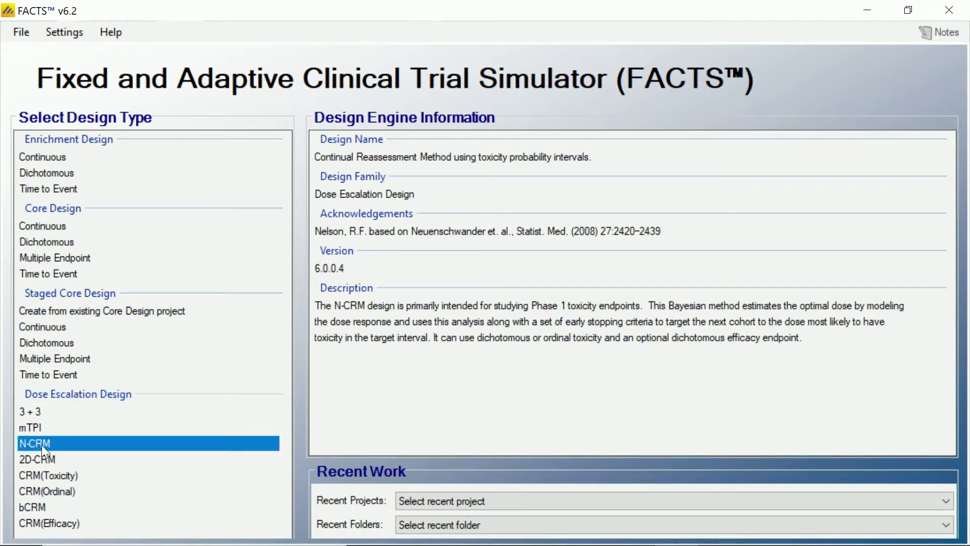
- Create a new N-CRM design and go to its Treatment Arms settings
{"action": "double_click", "coordinate": [42, 445]}
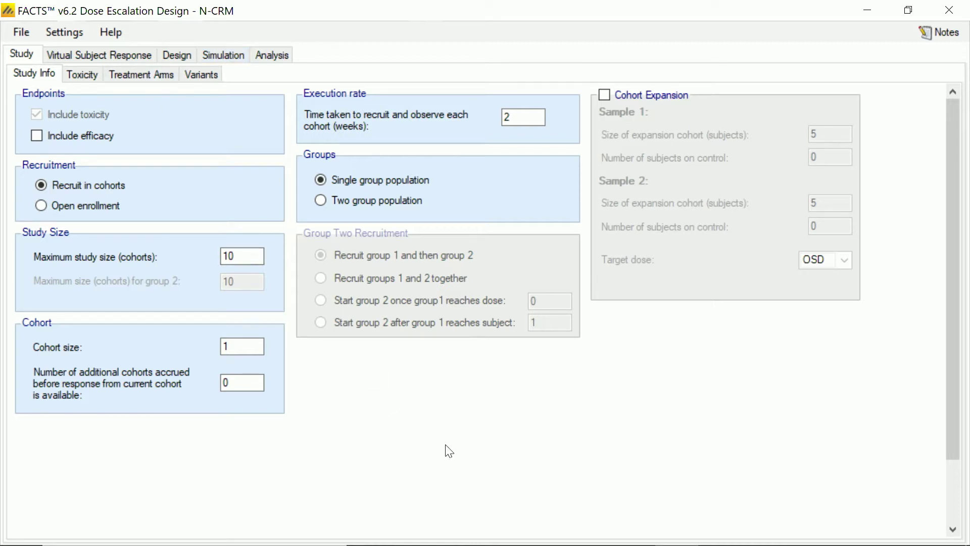
{"action": "left_click", "coordinate": [143, 77]}
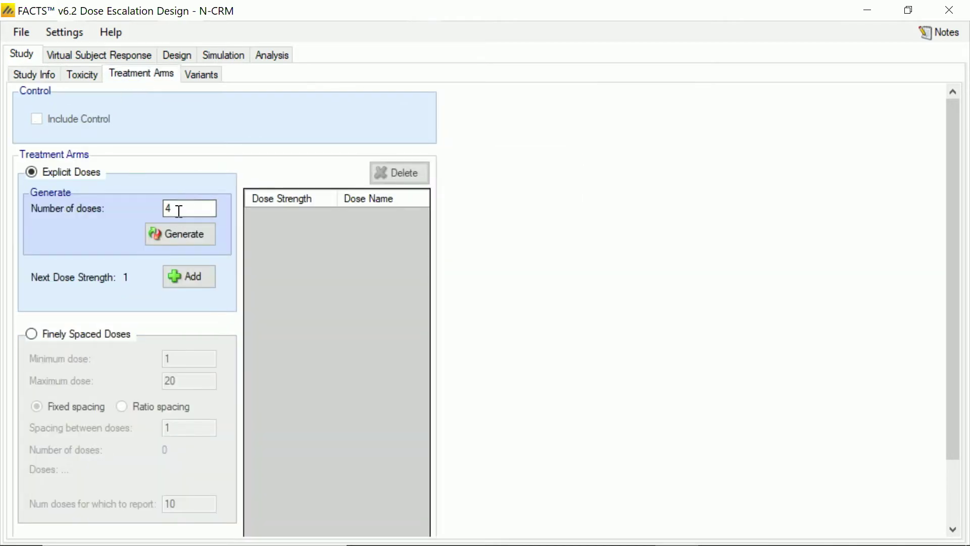
- Set the number of doses to 8 and generate the dose list
{"action": "left_click_drag", "start_coordinate": [179, 211], "coordinate": [162, 208]}
{"action": "type", "text": "8"}
{"action": "left_click", "coordinate": [192, 227]}
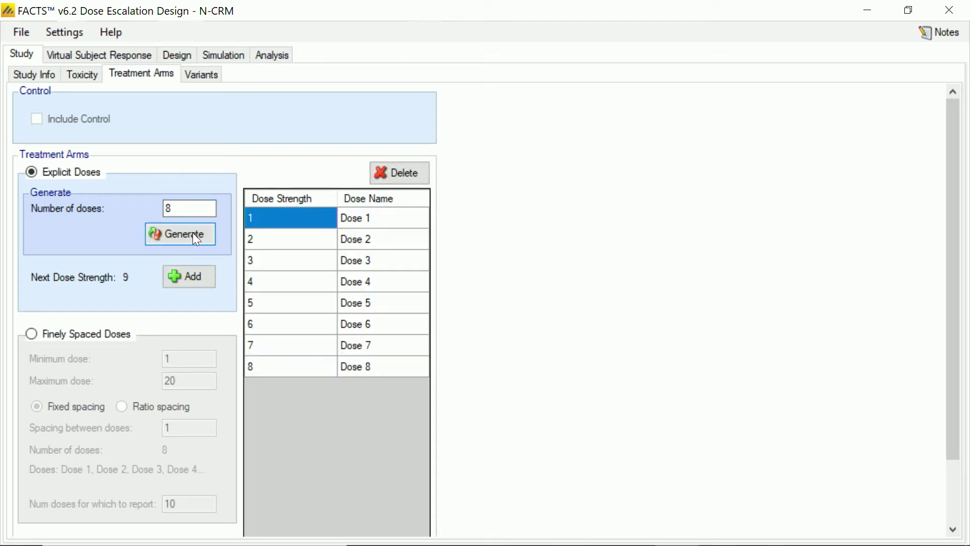
- Name the first three doses 500mg, 750mg and 1000mg
{"action": "left_click", "coordinate": [378, 222]}
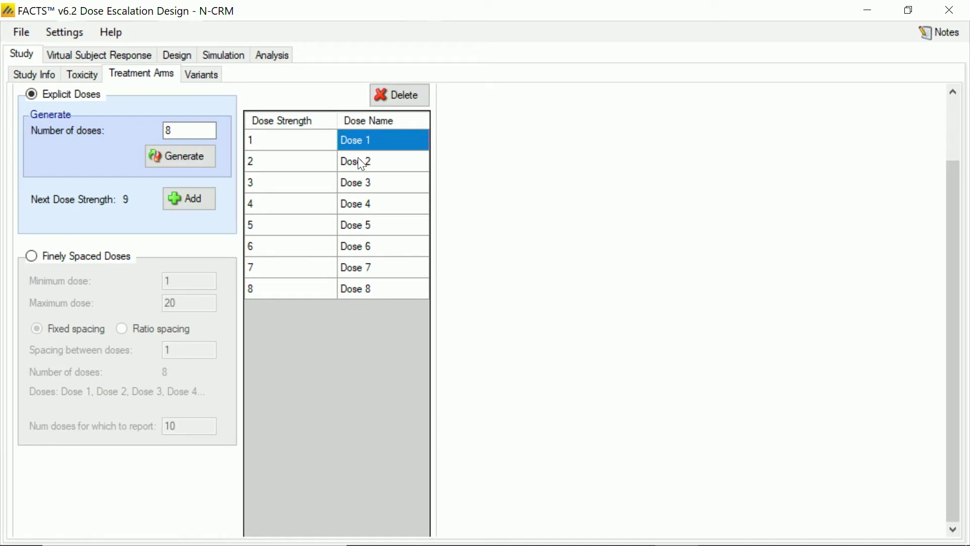
{"action": "type", "text": "500mg"}
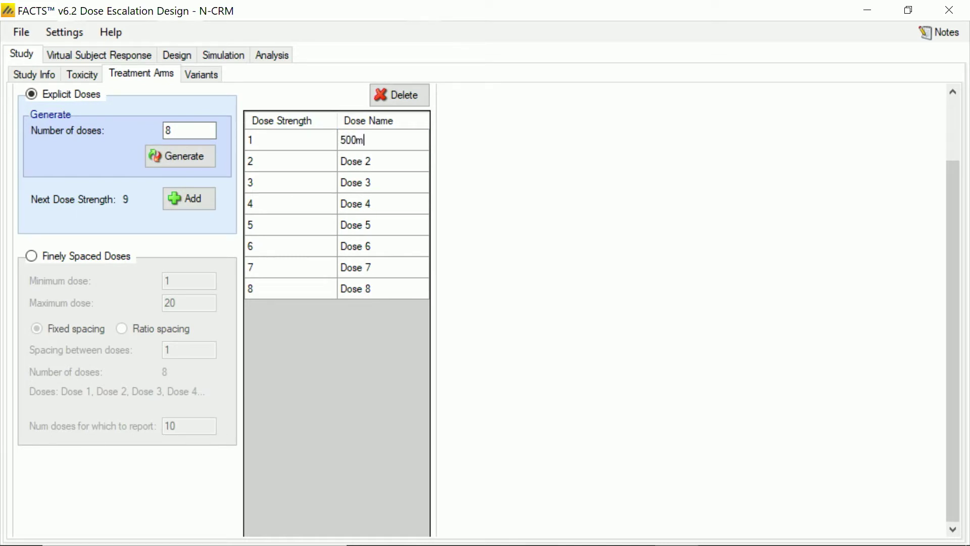
{"action": "left_click", "coordinate": [359, 160]}
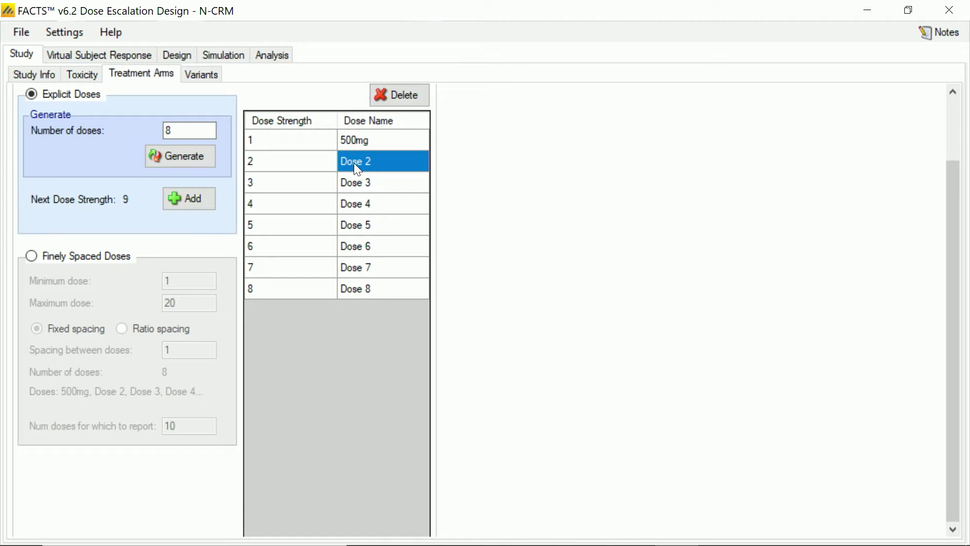
{"action": "type", "text": "750mg"}
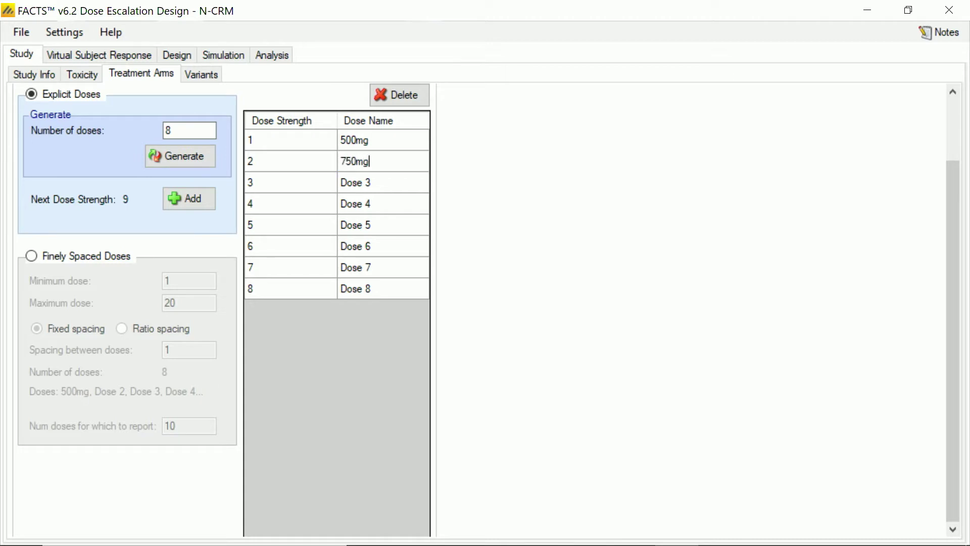
{"action": "key", "text": "Return"}
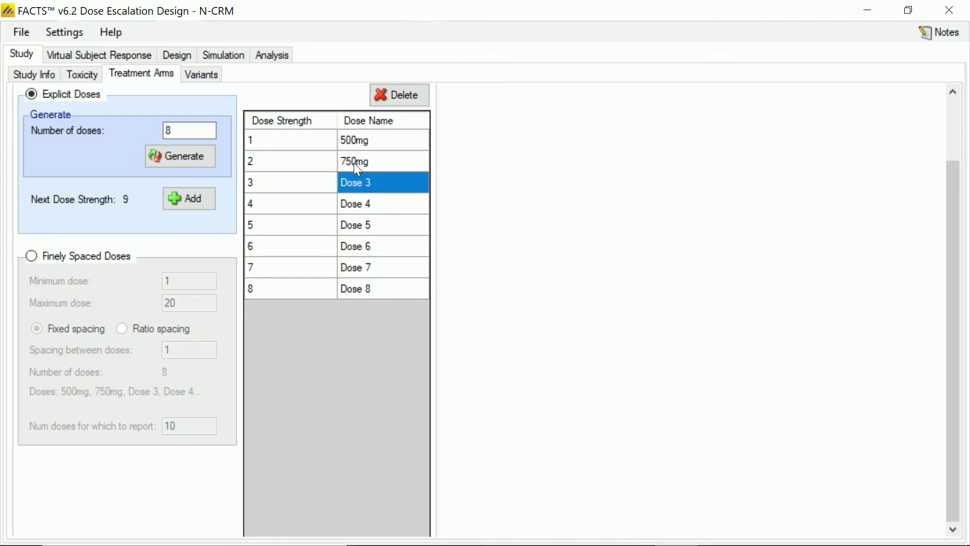
{"action": "type", "text": "100mg"}
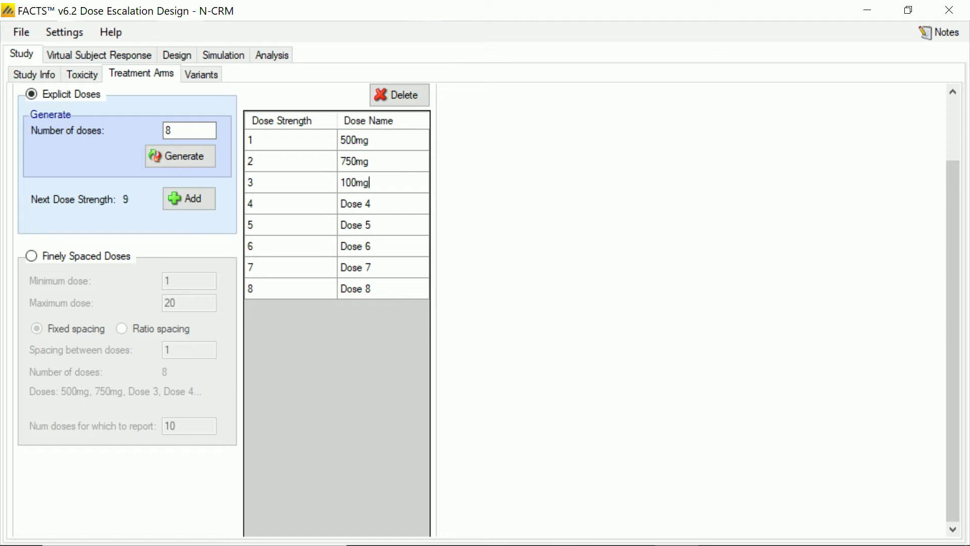
{"action": "key", "text": "BackSpace"}
{"action": "key", "text": "BackSpace"}
{"action": "type", "text": "0mg"}
{"action": "key", "text": "Return"}
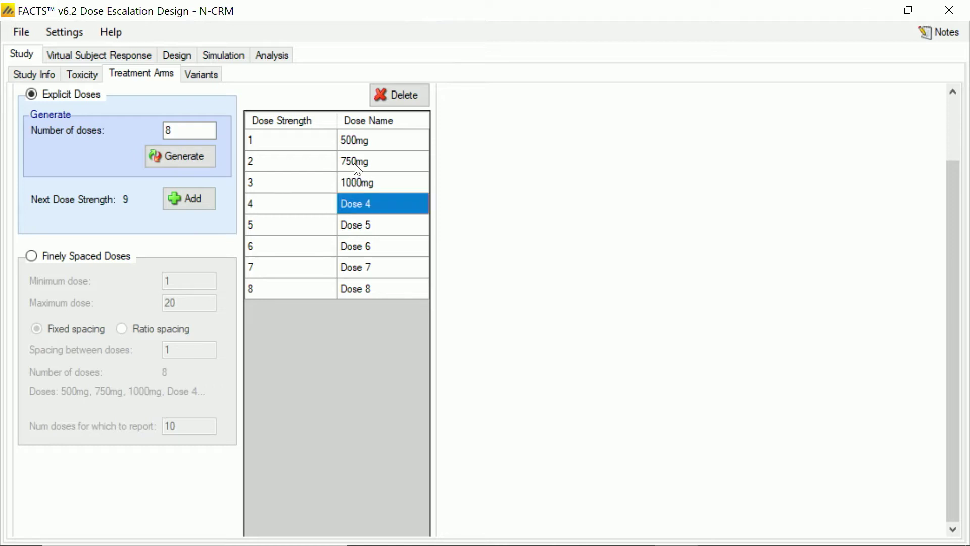
- Name doses four to eight 1250mg, 1500mg, 1750mg, 2000mg and 2250mg
{"action": "type", "text": "12"}
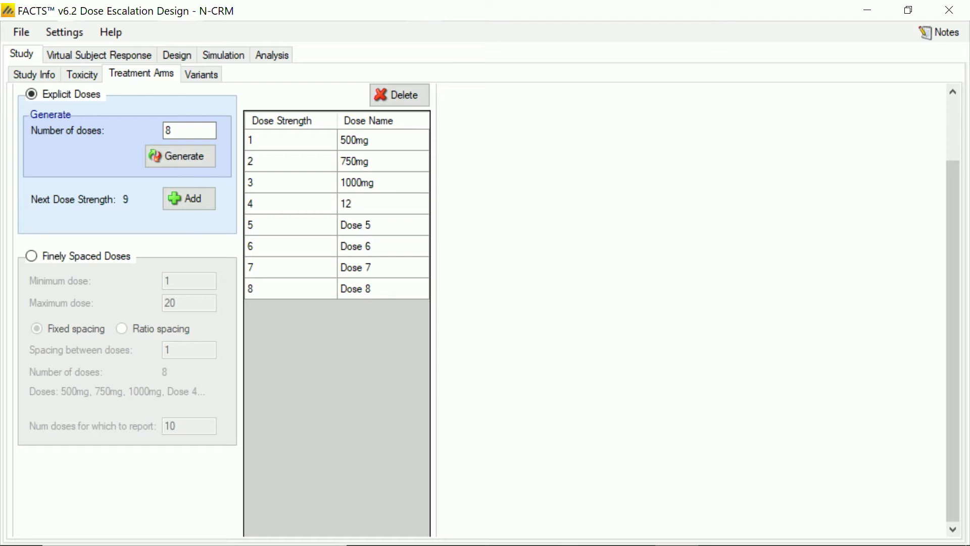
{"action": "type", "text": "50mg"}
{"action": "key", "text": "Return"}
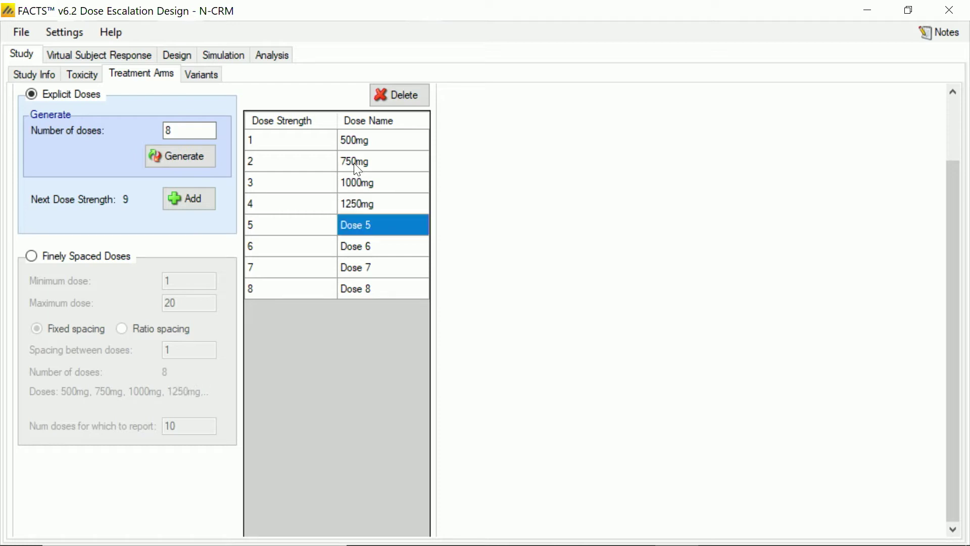
{"action": "type", "text": "1500mg"}
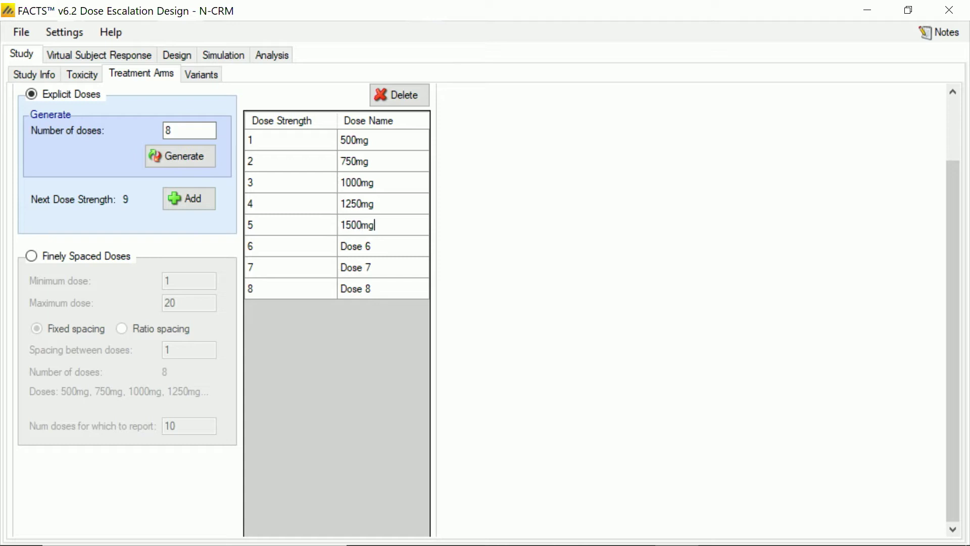
{"action": "key", "text": "Return"}
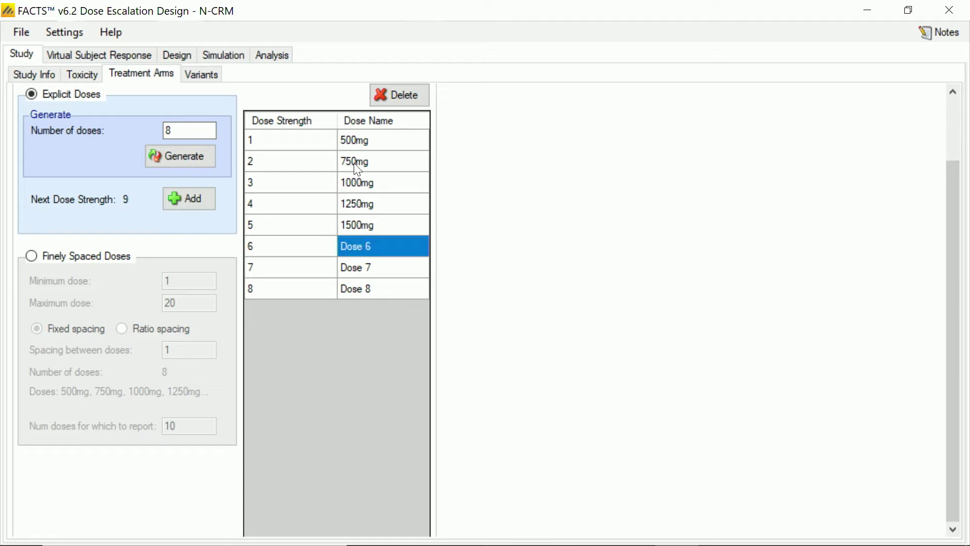
{"action": "type", "text": "175"}
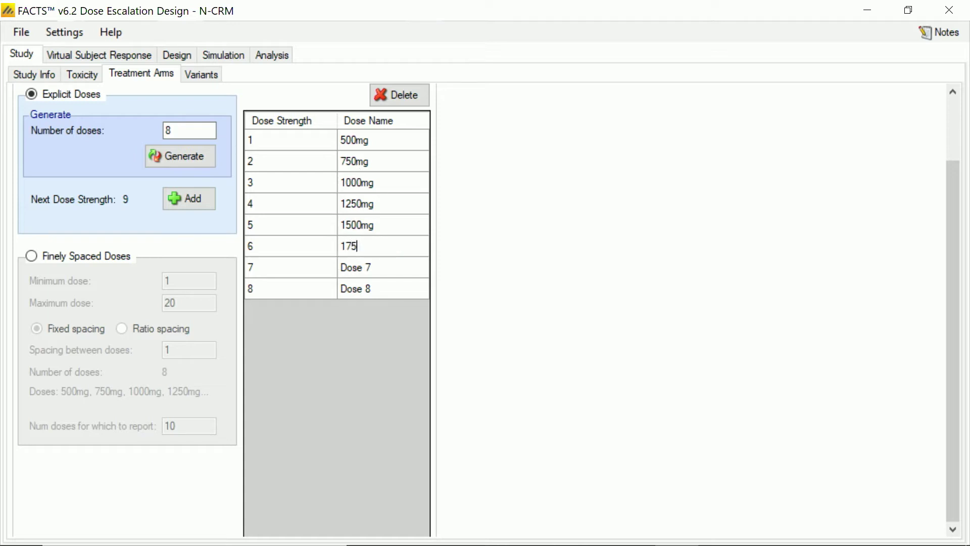
{"action": "type", "text": "0mg"}
{"action": "key", "text": "Return"}
{"action": "type", "text": "2000mg"}
{"action": "key", "text": "Return"}
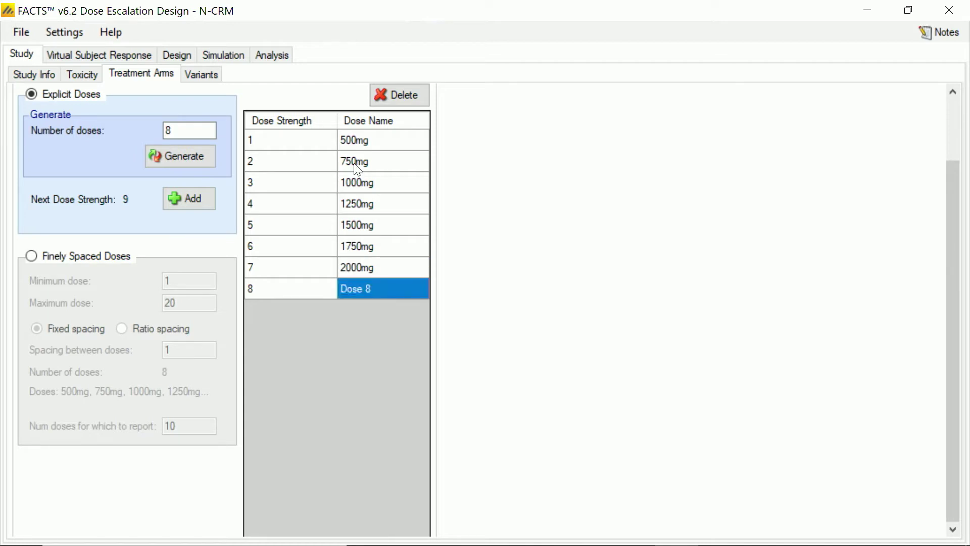
{"action": "type", "text": "2250mg"}
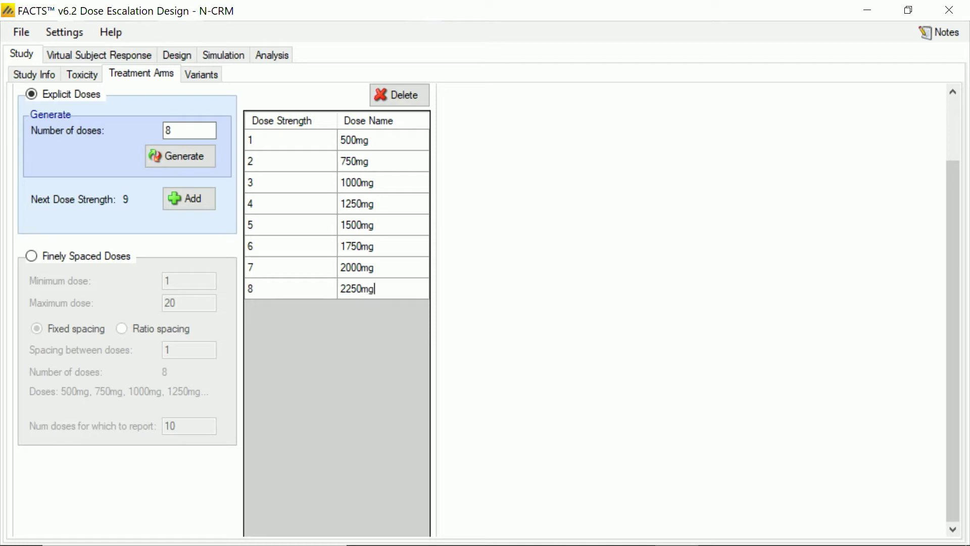
{"action": "key", "text": "Return"}
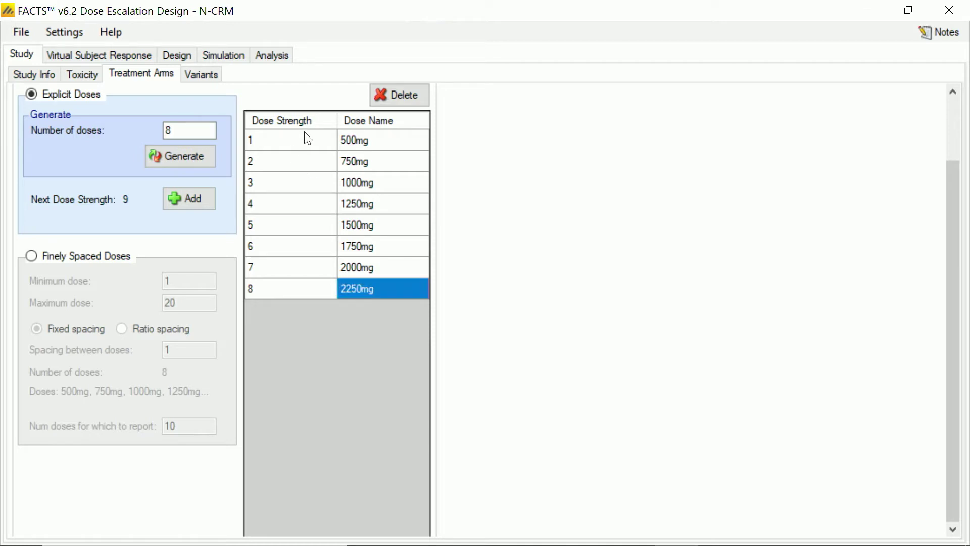
- Set the first four dose strengths to 5, 7.5, 10 and 12.5
{"action": "left_click", "coordinate": [305, 143]}
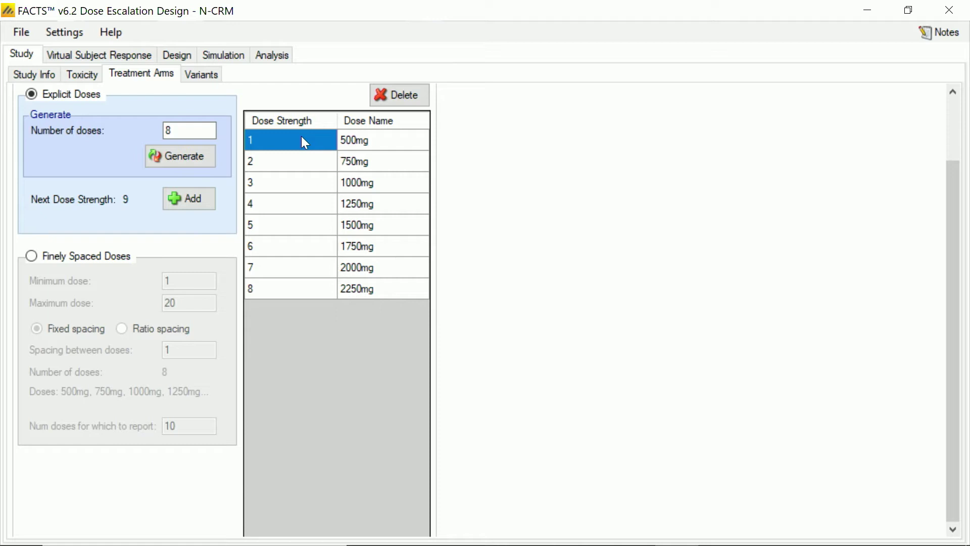
{"action": "left_click", "coordinate": [296, 142]}
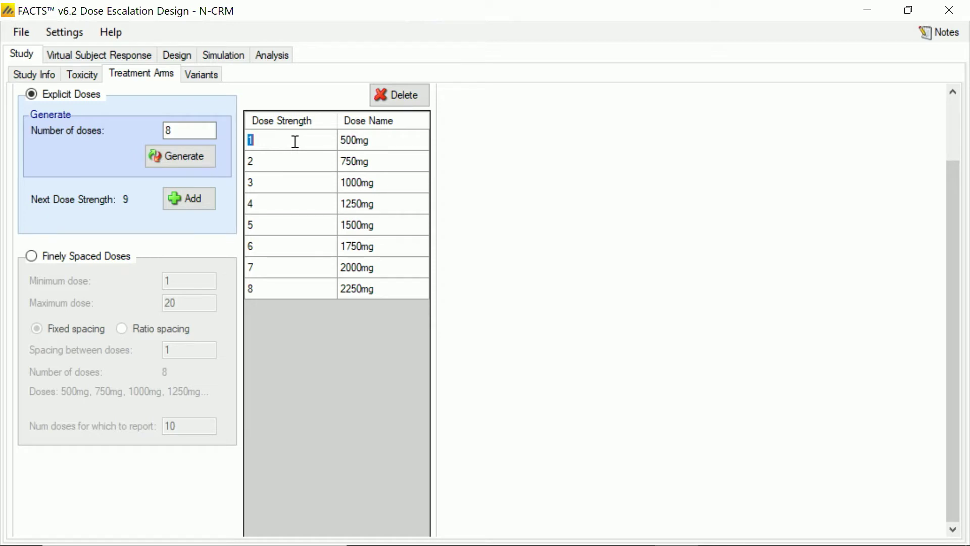
{"action": "type", "text": "5"}
{"action": "key", "text": "Return"}
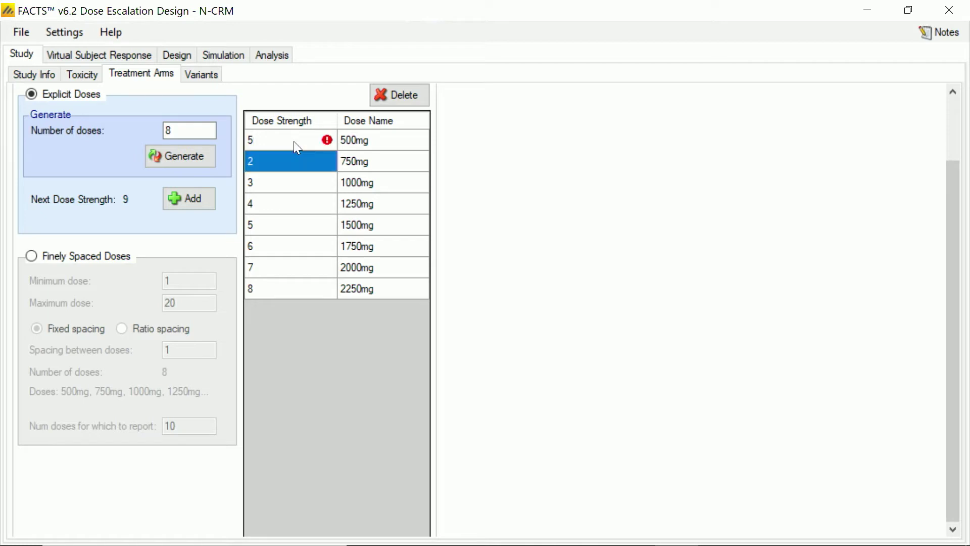
{"action": "type", "text": "7.5"}
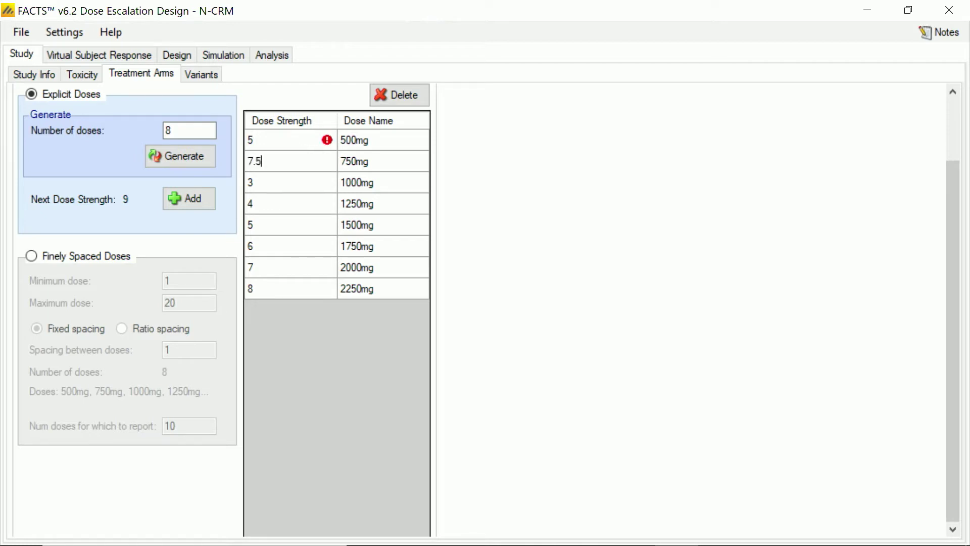
{"action": "key", "text": "Return"}
{"action": "type", "text": "10"}
{"action": "key", "text": "Return"}
{"action": "type", "text": "12.5"}
{"action": "key", "text": "Return"}
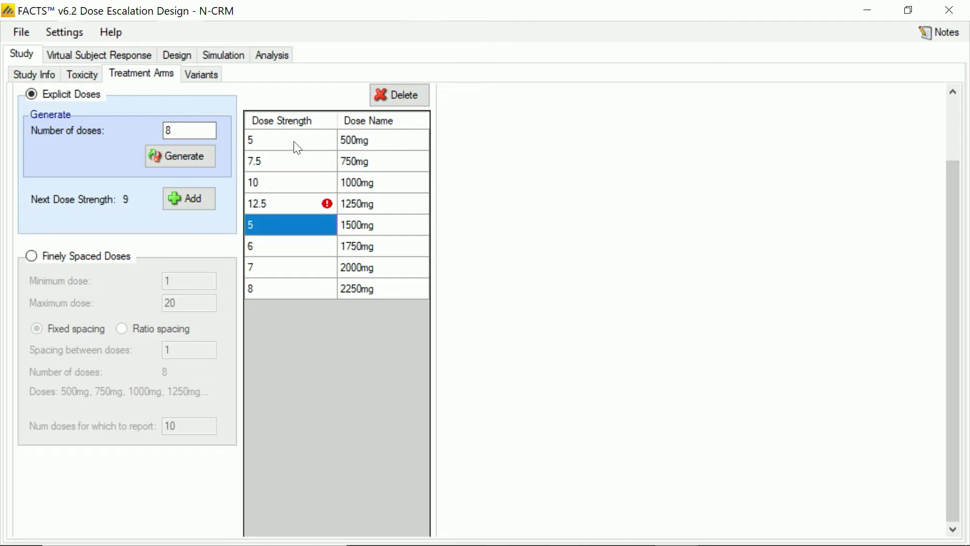
- Set the remaining dose strengths to 15, 17.5, 20 and 22.5
{"action": "type", "text": "15"}
{"action": "key", "text": "Return"}
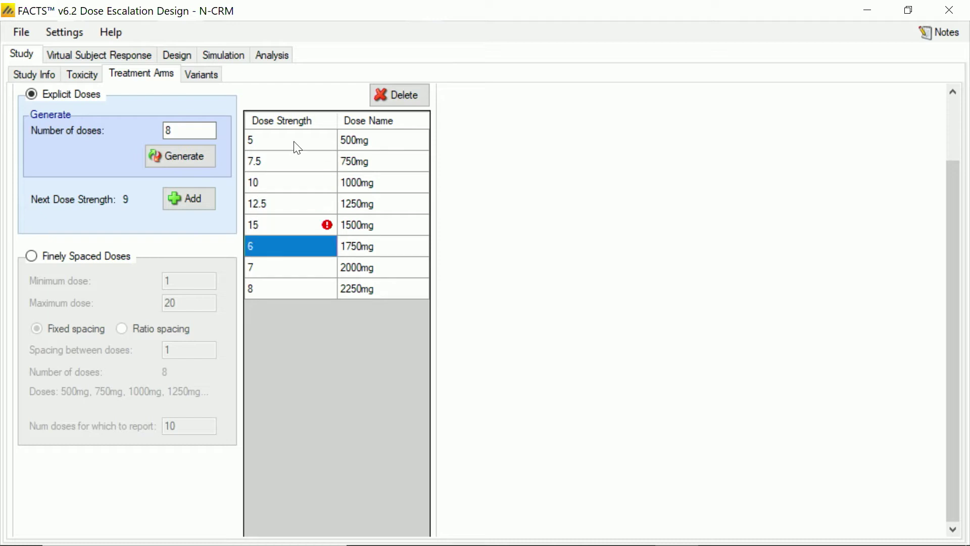
{"action": "type", "text": "17.5"}
{"action": "key", "text": "Return"}
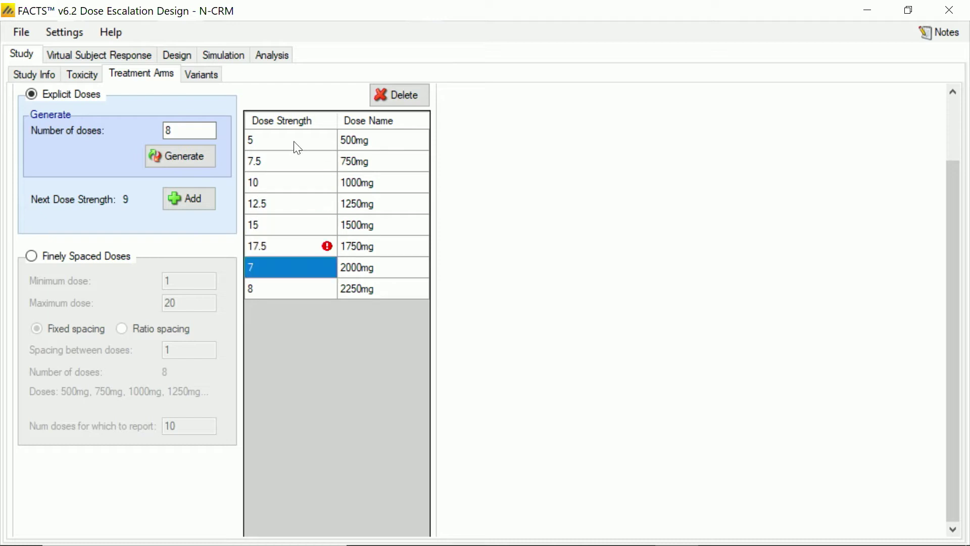
{"action": "type", "text": "20"}
{"action": "key", "text": "Return"}
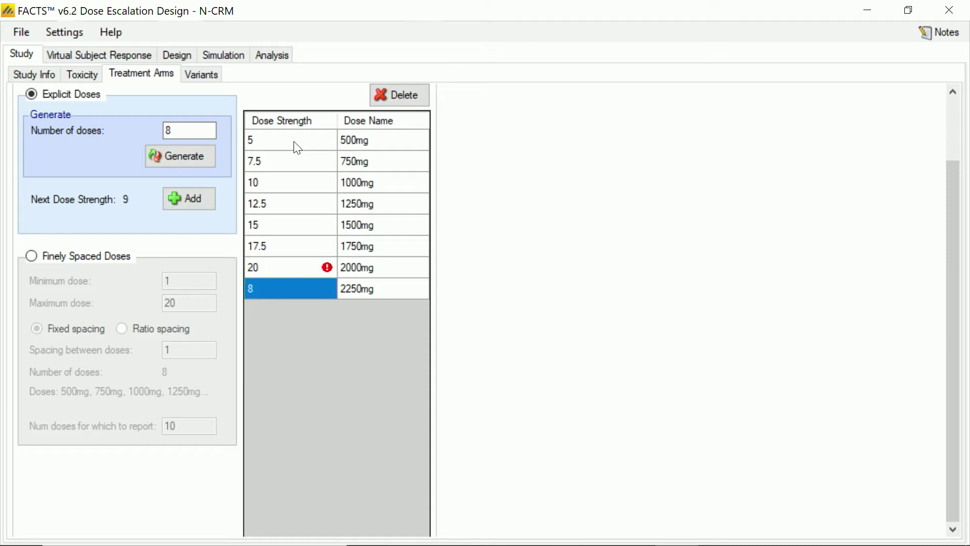
{"action": "type", "text": "22.5"}
{"action": "key", "text": "Return"}
{"action": "left_click", "coordinate": [44, 75]}
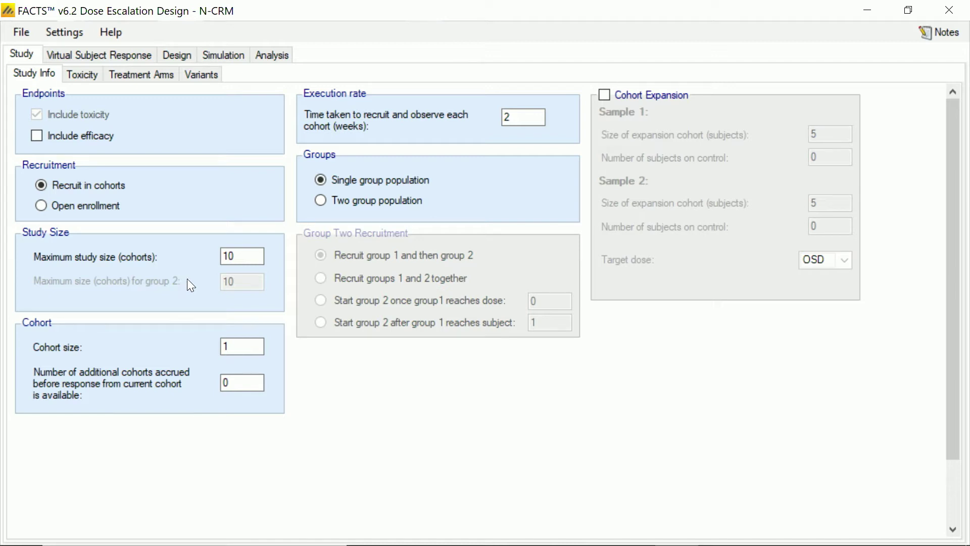
- Set maximum study size to 11 cohorts, cohort size 4 and 12 weeks per cohort
{"action": "left_click", "coordinate": [246, 258]}
{"action": "key", "text": "BackSpace"}
{"action": "type", "text": "1"}
{"action": "double_click", "coordinate": [233, 349]}
{"action": "type", "text": "4"}
{"action": "double_click", "coordinate": [503, 117]}
- Set the toxicity boundaries to 0.15, 0.3 and 0.6
{"action": "left_click", "coordinate": [99, 74]}
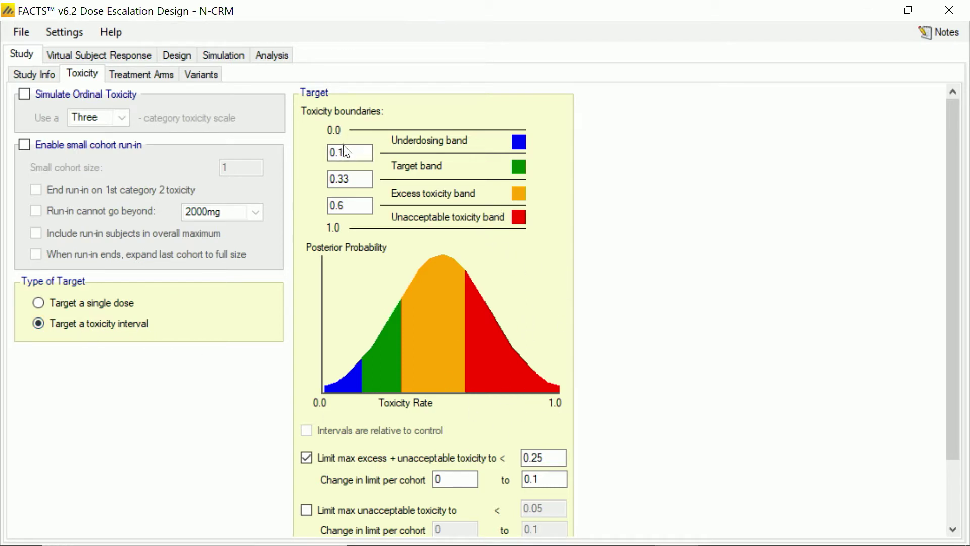
{"action": "left_click", "coordinate": [355, 154]}
{"action": "key", "text": "BackSpace"}
{"action": "type", "text": "5"}
{"action": "left_click", "coordinate": [357, 178]}
{"action": "key", "text": "BackSpace"}
{"action": "type", "text": "0"}
{"action": "left_click", "coordinate": [365, 150]}
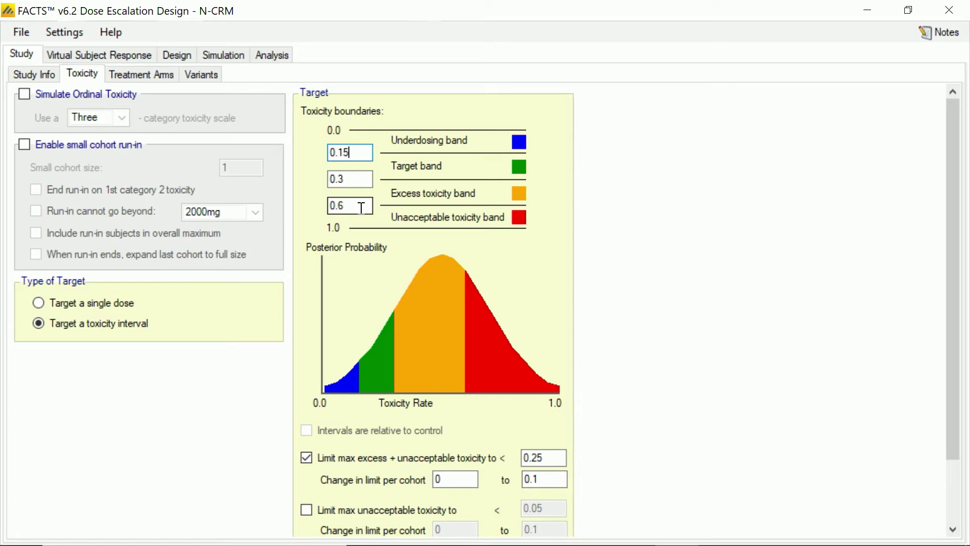
{"action": "left_click", "coordinate": [353, 207]}
- Raise the max excess plus unacceptable toxicity limit to 0.5
{"action": "left_click", "coordinate": [546, 457]}
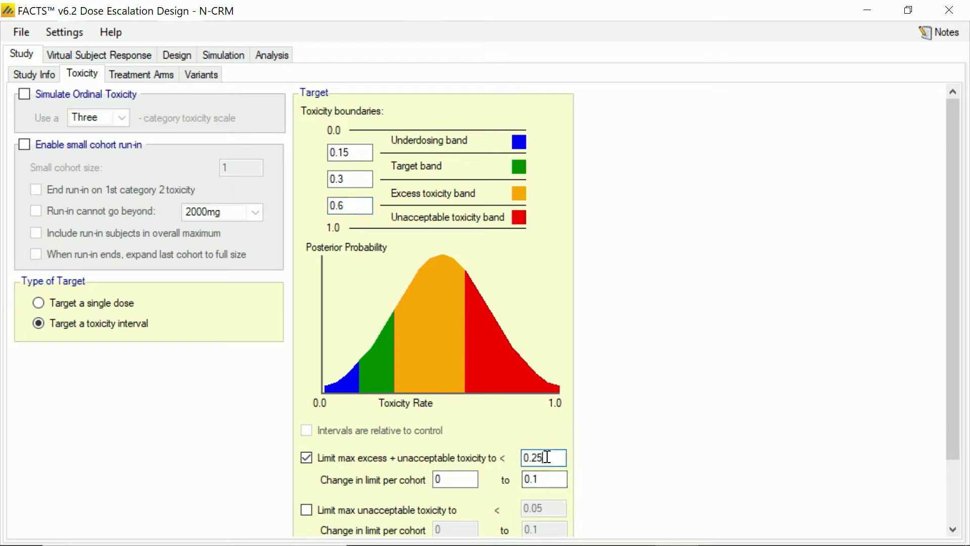
{"action": "left_click_drag", "start_coordinate": [546, 457], "coordinate": [533, 457]}
{"action": "type", "text": "5"}
- Enable a small cohort run-in of size 2 that cannot go beyond 1500mg
{"action": "left_click", "coordinate": [24, 146]}
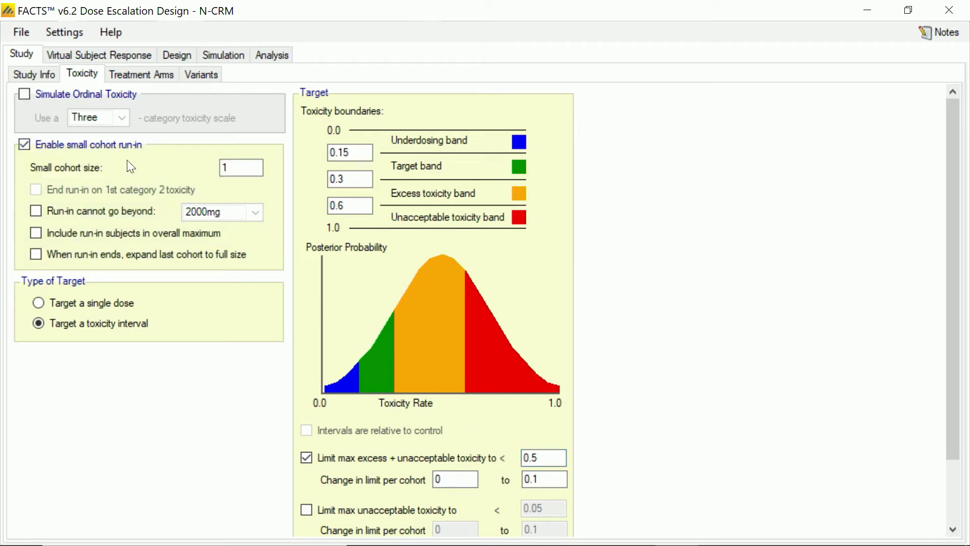
{"action": "double_click", "coordinate": [223, 167]}
{"action": "type", "text": "2"}
{"action": "left_click", "coordinate": [97, 212]}
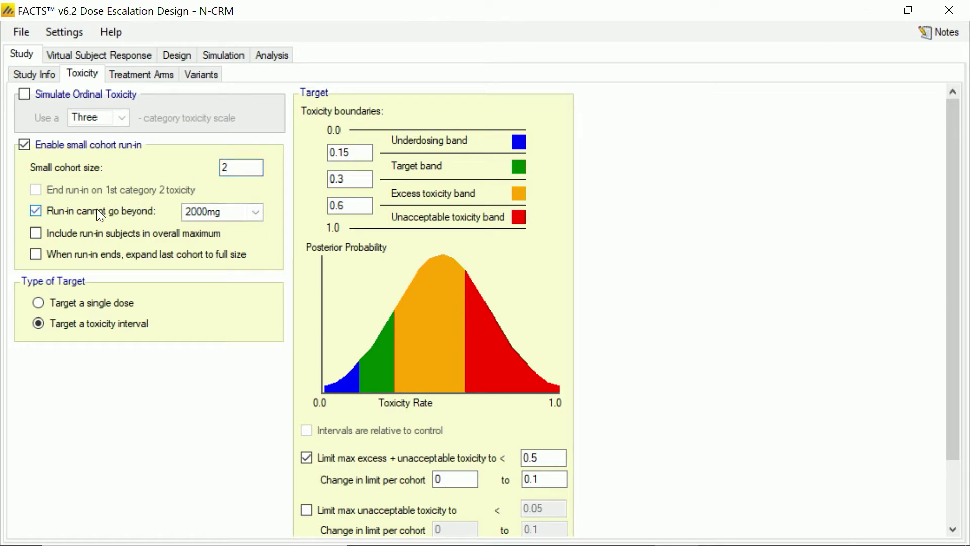
{"action": "left_click", "coordinate": [256, 213]}
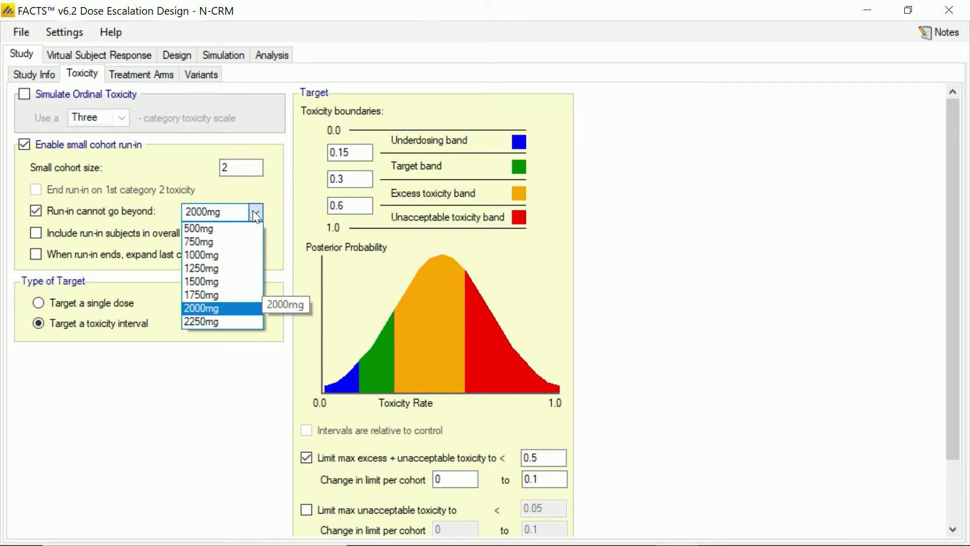
{"action": "left_click", "coordinate": [220, 282]}
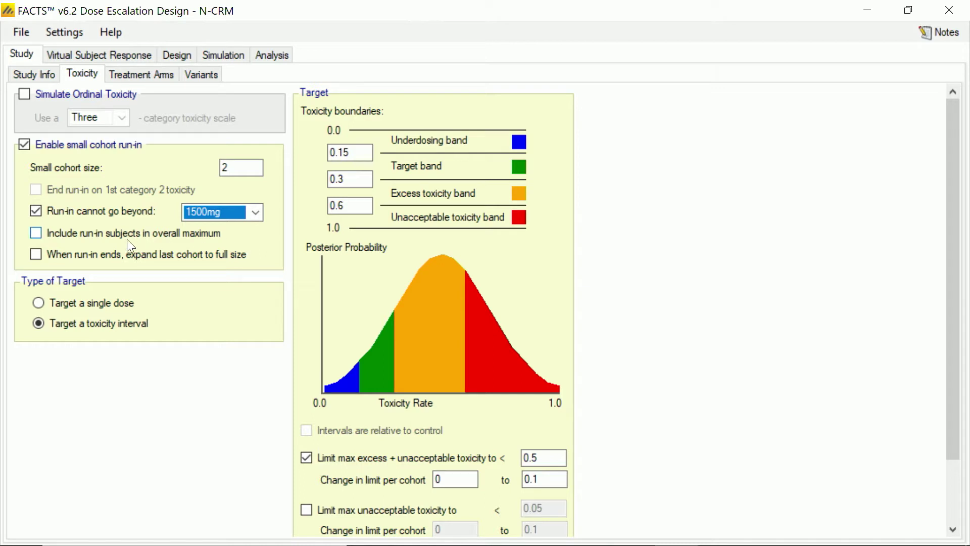
- Count run-in subjects in the overall maximum and expand the last run-in cohort
{"action": "left_click", "coordinate": [36, 233]}
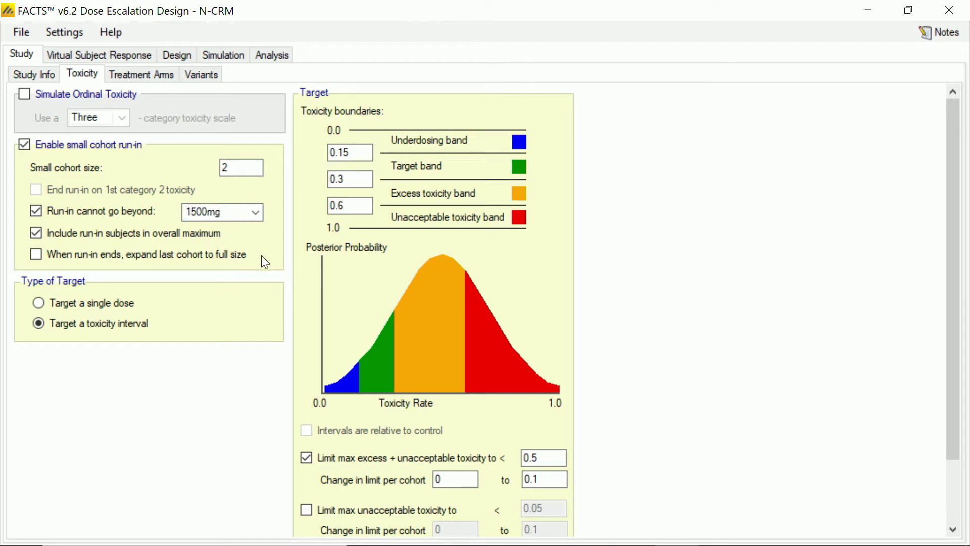
{"action": "left_click", "coordinate": [36, 255]}
{"action": "left_click", "coordinate": [135, 56]}
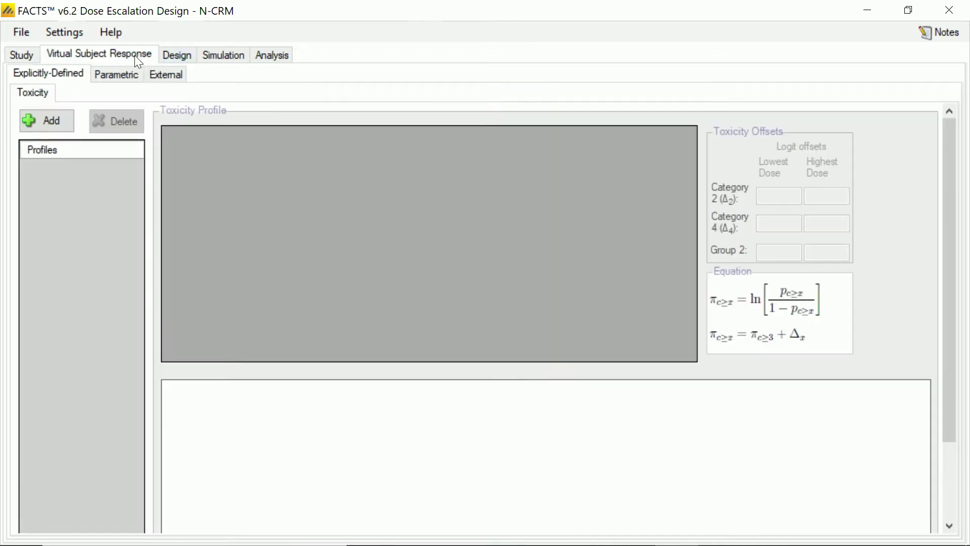
- Add a toxicity profile named MTD3 with Pr(Tox) 0.05, 0.1, 0.225 for the first doses
{"action": "left_click", "coordinate": [67, 127]}
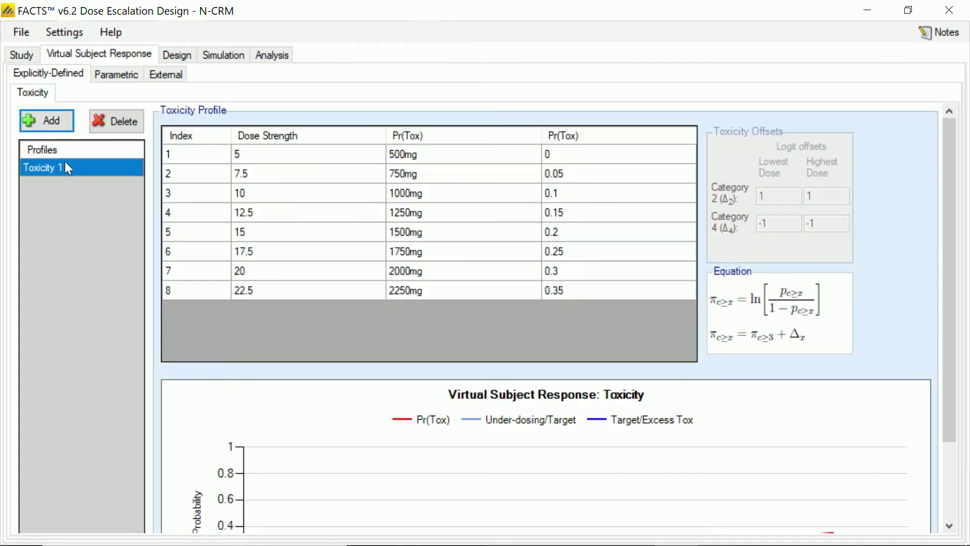
{"action": "left_click", "coordinate": [69, 165]}
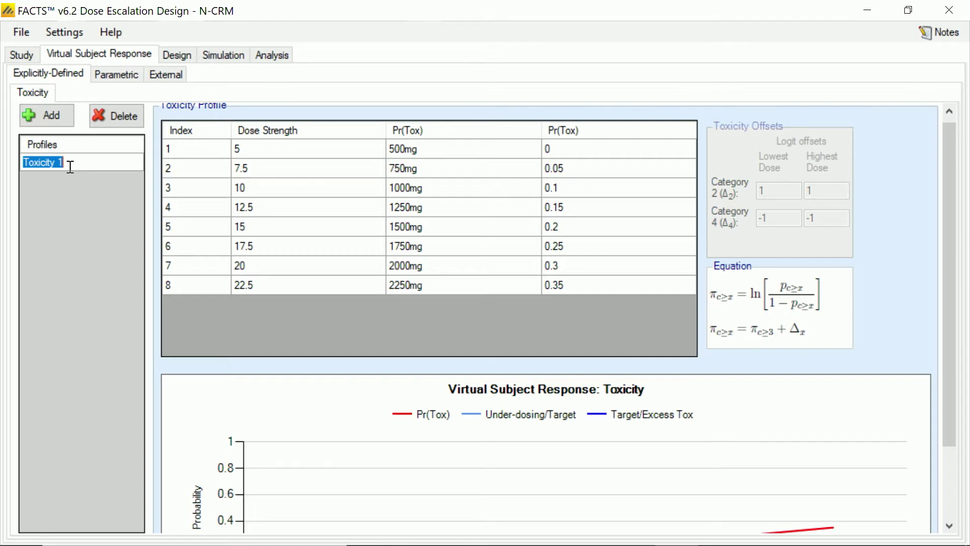
{"action": "type", "text": "MTD3"}
{"action": "left_click", "coordinate": [621, 154]}
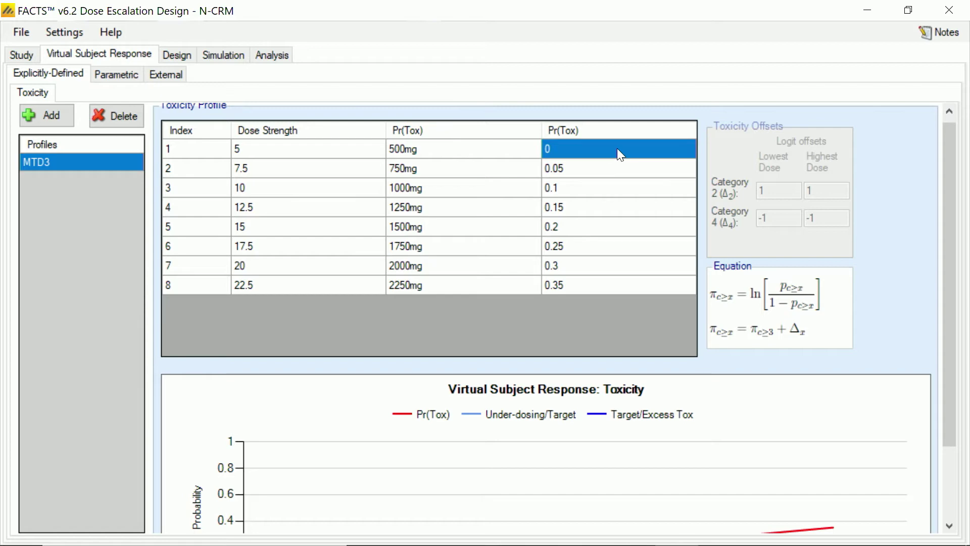
{"action": "type", "text": "0.05"}
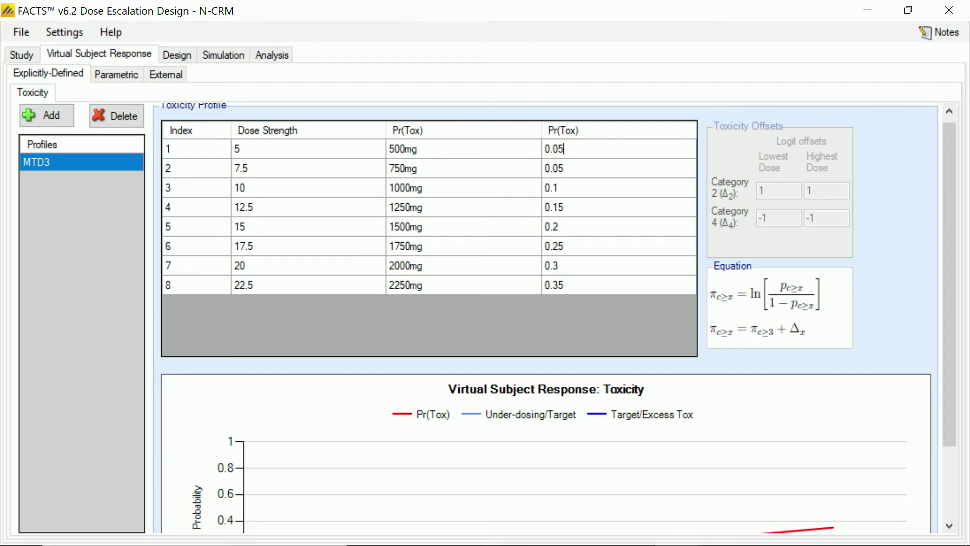
{"action": "key", "text": "Return"}
{"action": "type", "text": "0.1"}
{"action": "key", "text": "Return"}
{"action": "type", "text": "0."}
{"action": "type", "text": "5"}
{"action": "key", "text": "Return"}
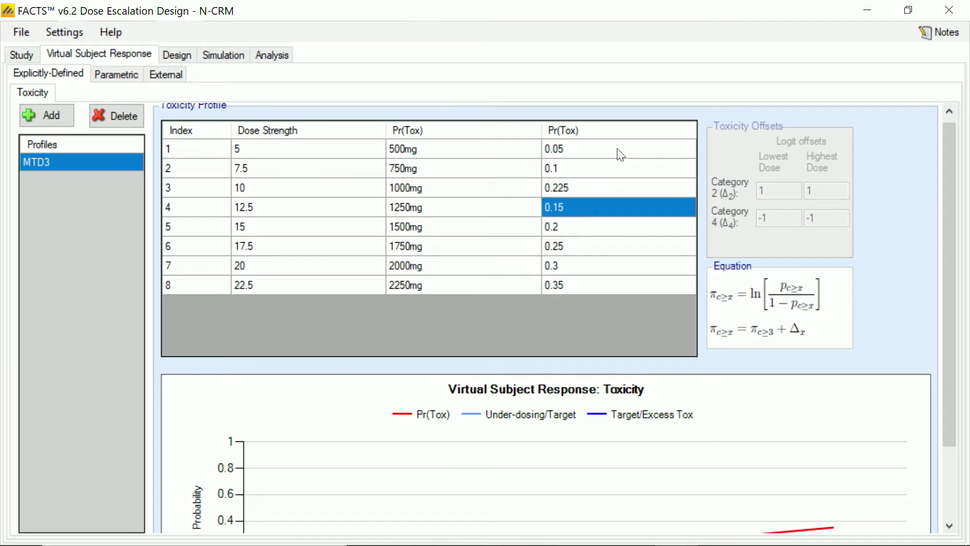
- Enter MTD3 Pr(Tox) 0.38, 0.6, 0.75, 0.8 and 0.85 for doses four to eight
{"action": "type", "text": "0.38"}
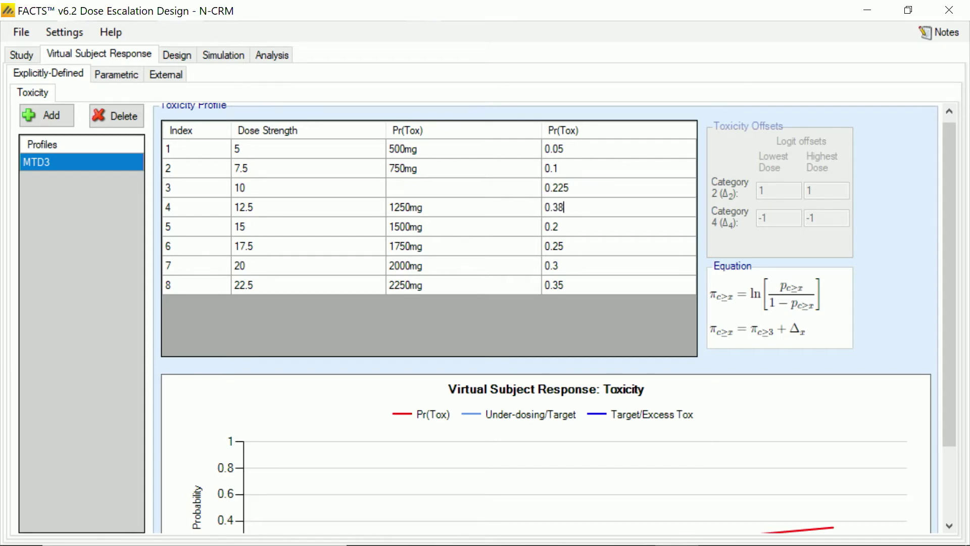
{"action": "key", "text": "Return"}
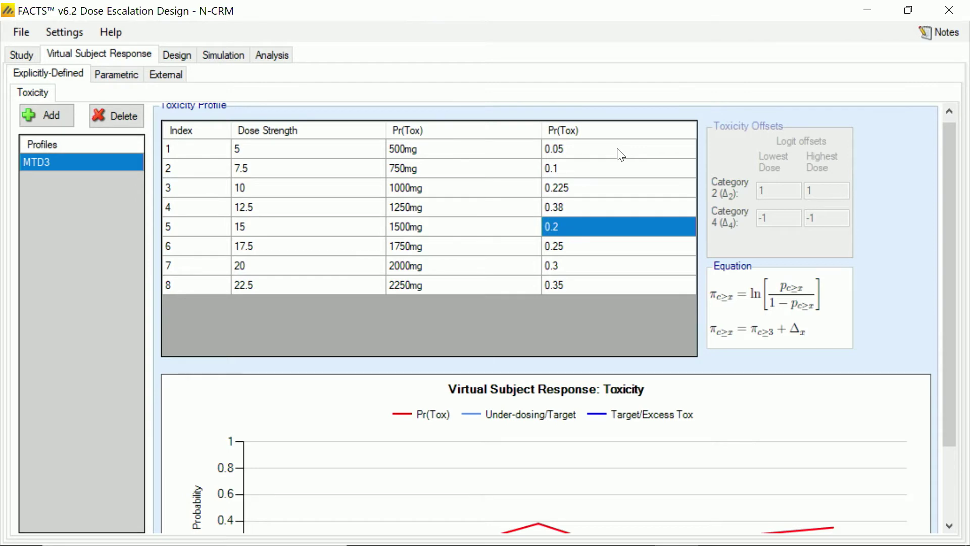
{"action": "type", "text": "0.6"}
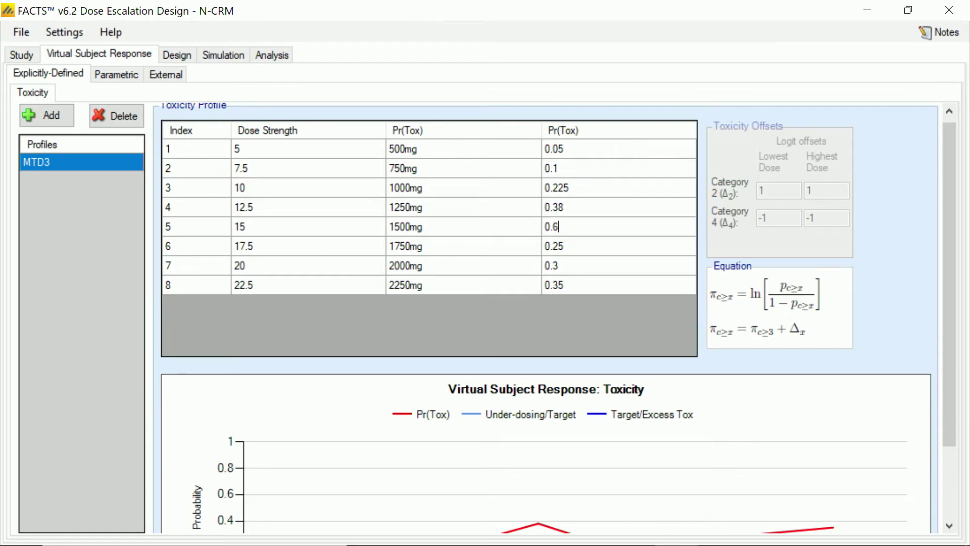
{"action": "key", "text": "Return"}
{"action": "type", "text": "0."}
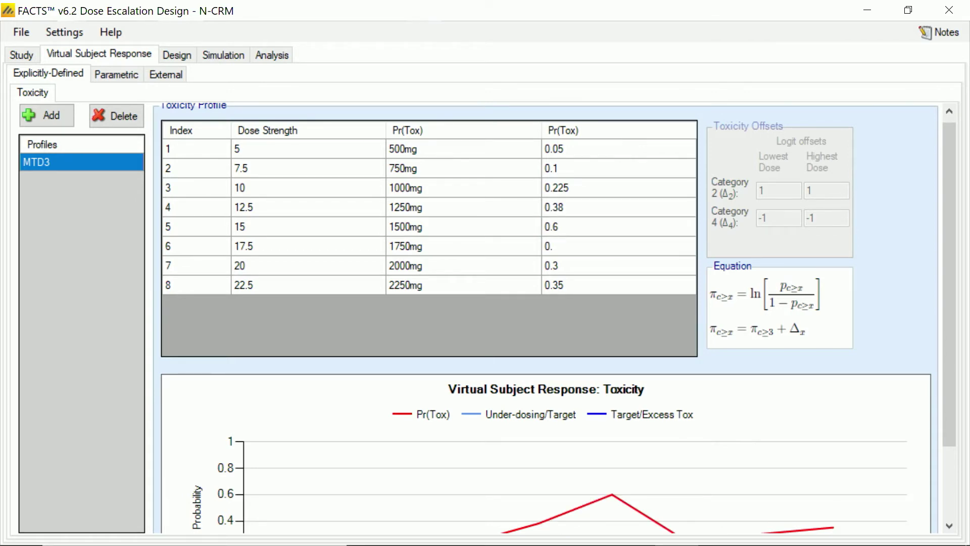
{"action": "type", "text": "75"}
{"action": "key", "text": "Return"}
{"action": "type", "text": "0.8"}
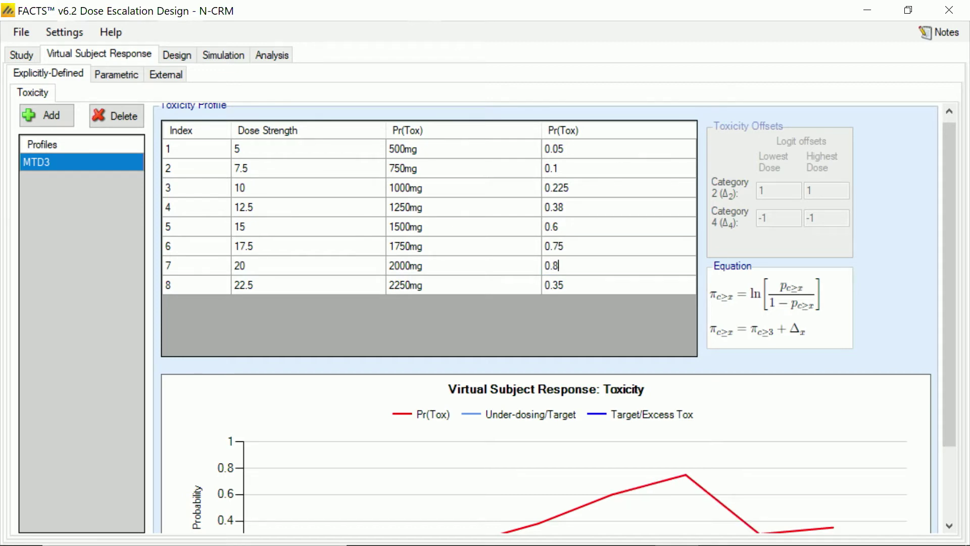
{"action": "key", "text": "Return"}
{"action": "type", "text": "0.85"}
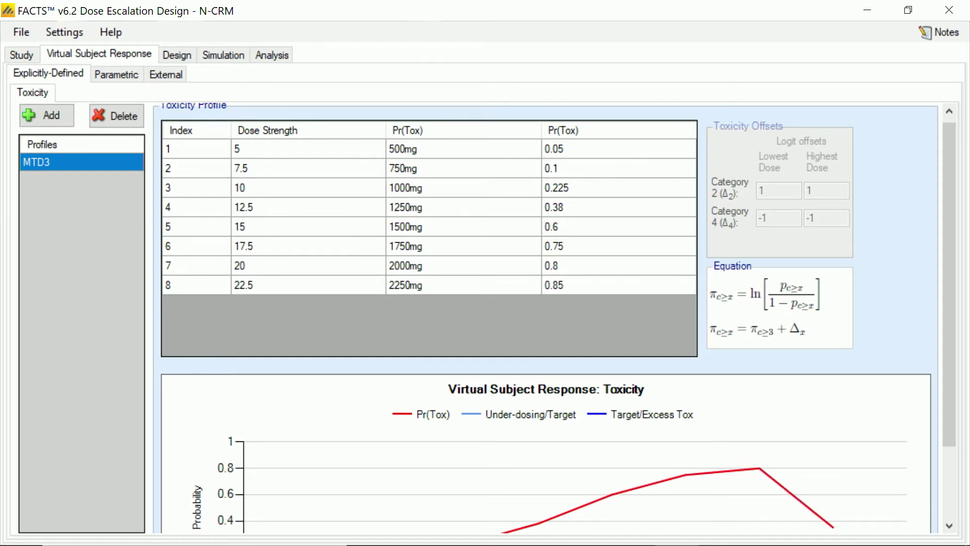
{"action": "key", "text": "Return"}
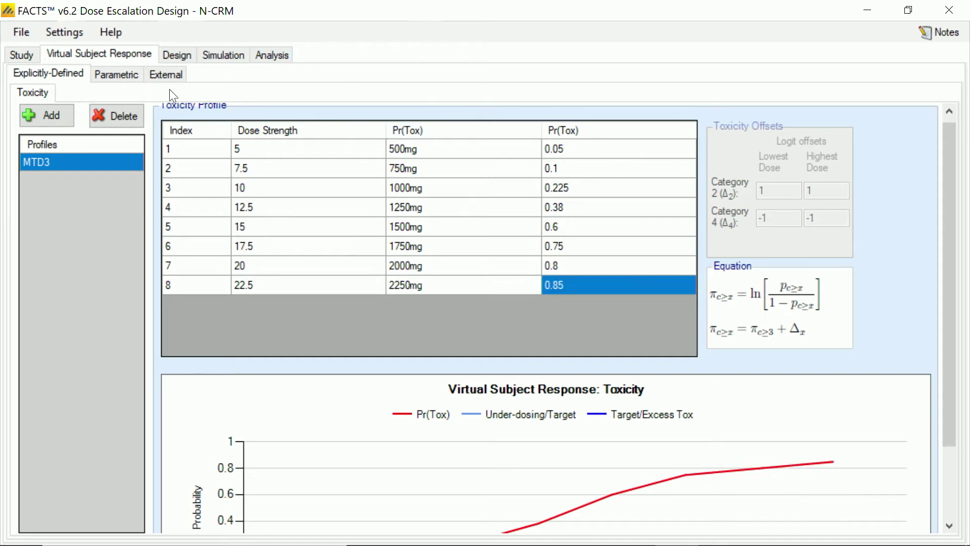
- Add profile MTD5 with Pr(Tox) 0.01, 0.03, 0.06, 0.12 for the first four doses
{"action": "left_click", "coordinate": [56, 117]}
{"action": "left_click", "coordinate": [65, 180]}
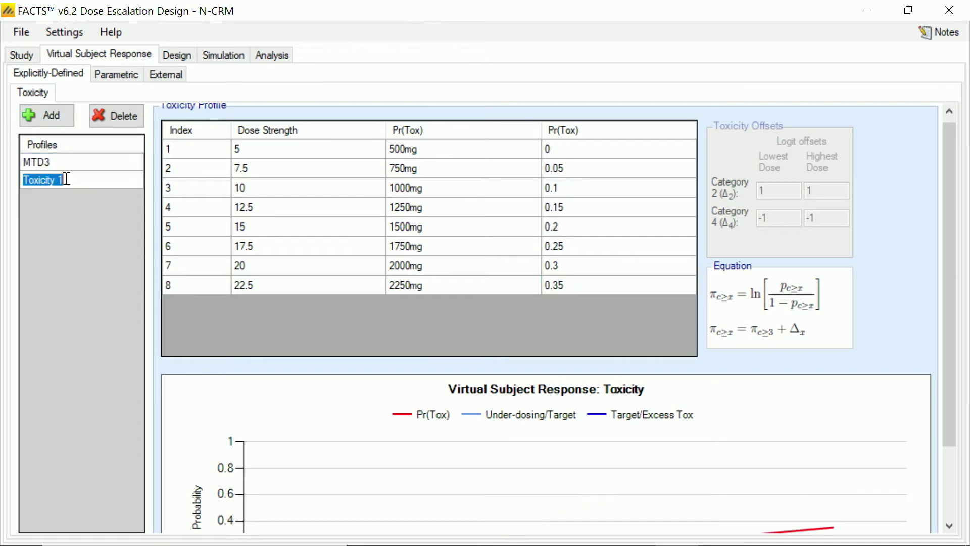
{"action": "type", "text": "MTD5"}
{"action": "key", "text": "Return"}
{"action": "left_click", "coordinate": [592, 152]}
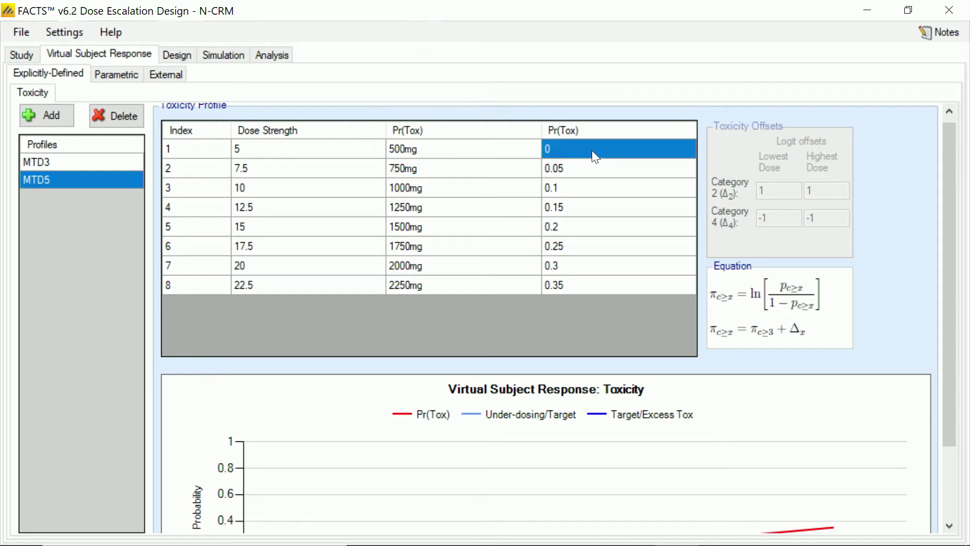
{"action": "type", "text": "0.01"}
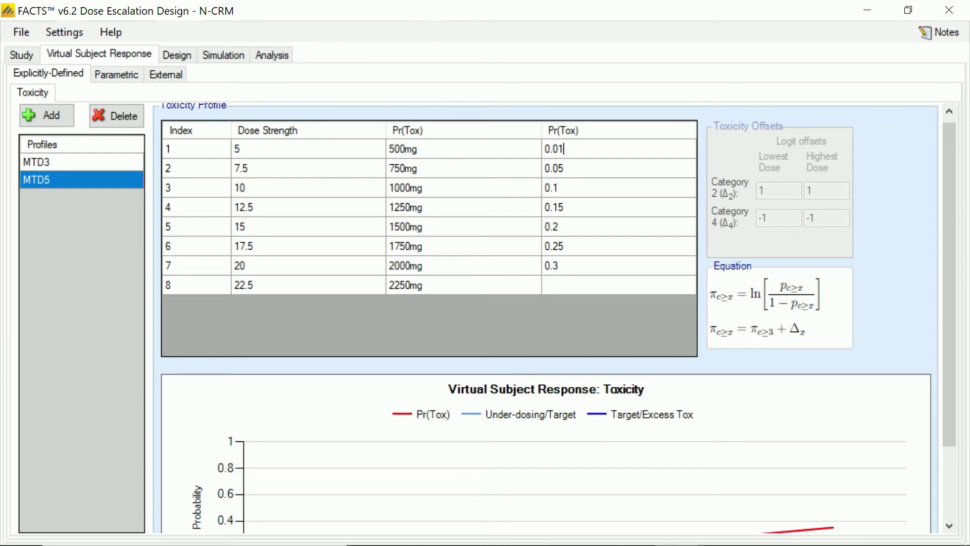
{"action": "key", "text": "Return"}
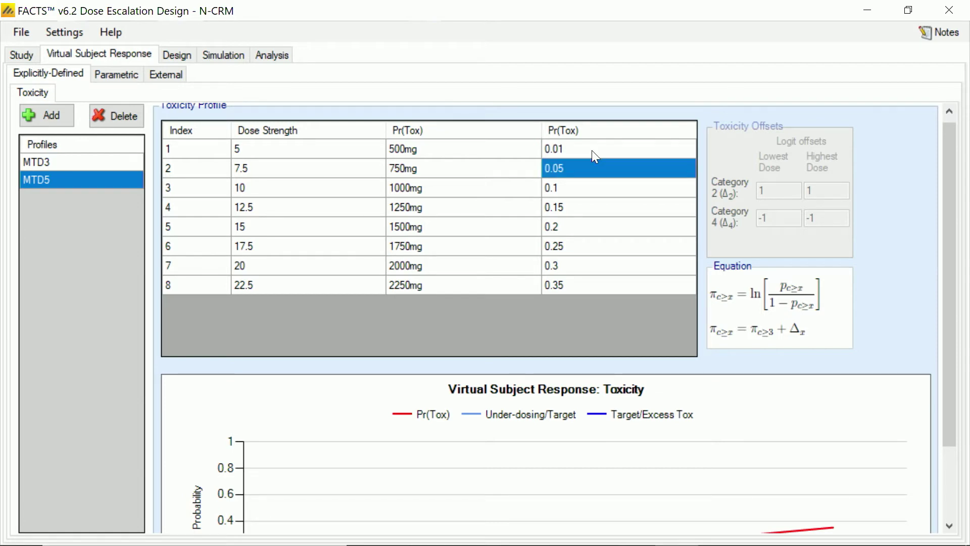
{"action": "type", "text": "0.03"}
{"action": "key", "text": "Return"}
{"action": "type", "text": "0"}
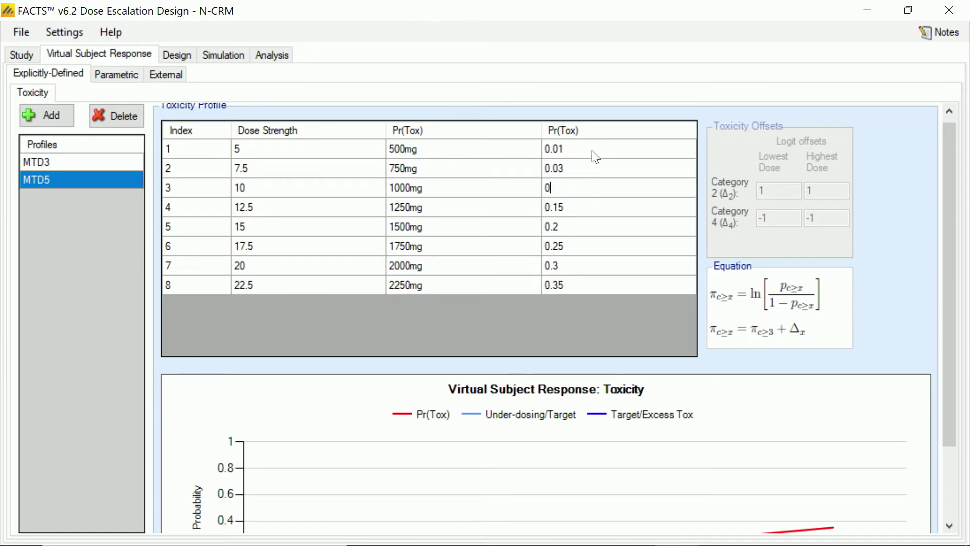
{"action": "type", "text": ".06"}
{"action": "key", "text": "Return"}
{"action": "type", "text": "0.12"}
{"action": "key", "text": "Return"}
- Enter MTD5 Pr(Tox) 0.225, 0.37, 0.6, 0.8 for doses five to eight, then add a third profile
{"action": "type", "text": "0.225"}
{"action": "key", "text": "Return"}
{"action": "type", "text": "0.37"}
{"action": "key", "text": "Return"}
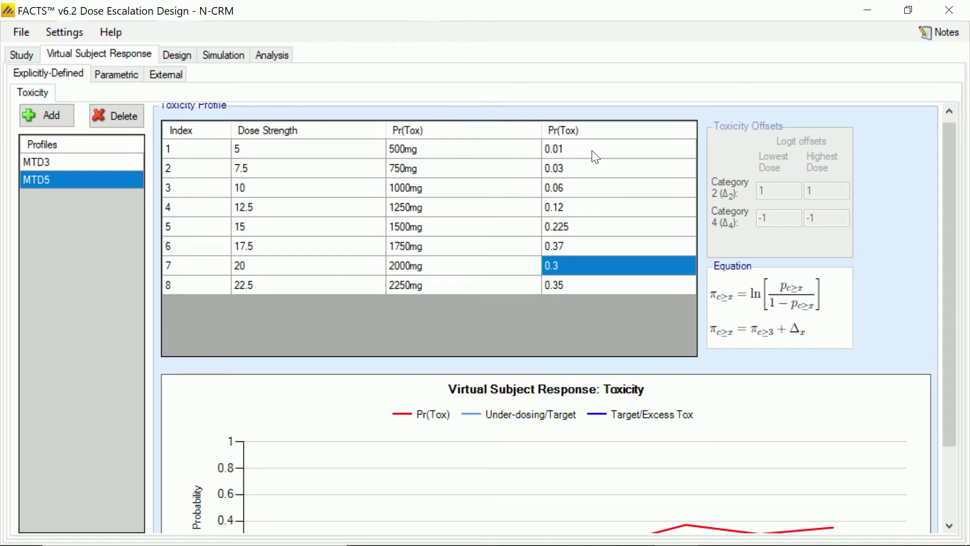
{"action": "type", "text": "0.6"}
{"action": "key", "text": "Return"}
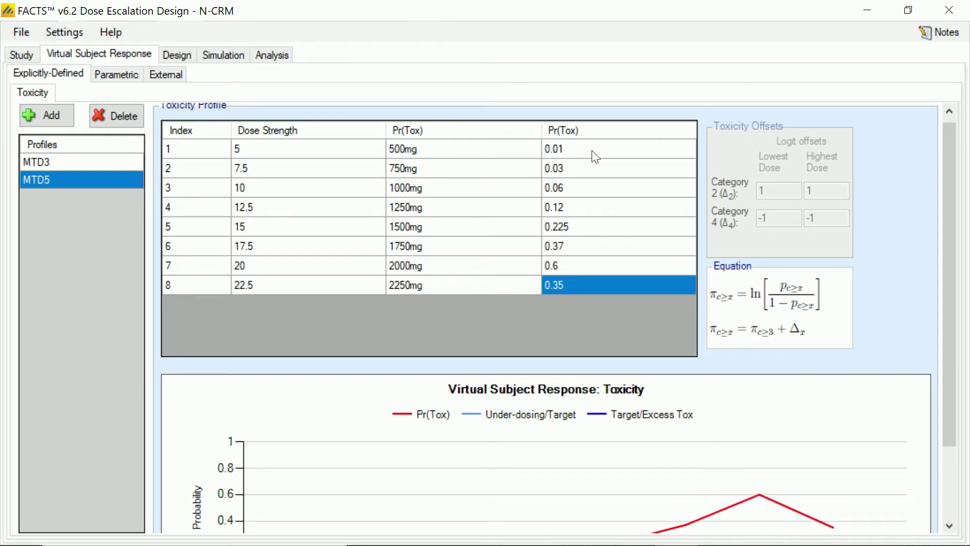
{"action": "type", "text": "0.8"}
{"action": "key", "text": "Return"}
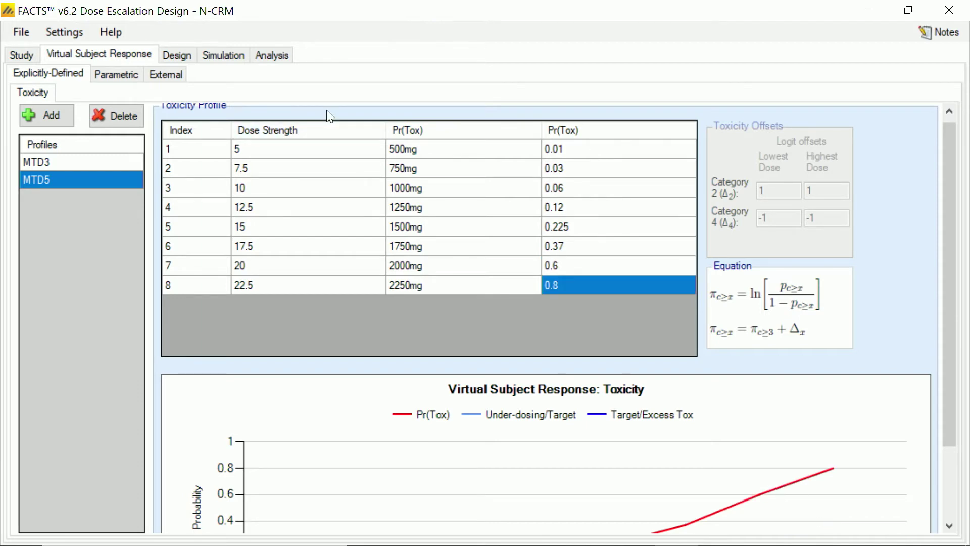
{"action": "left_click", "coordinate": [44, 112]}
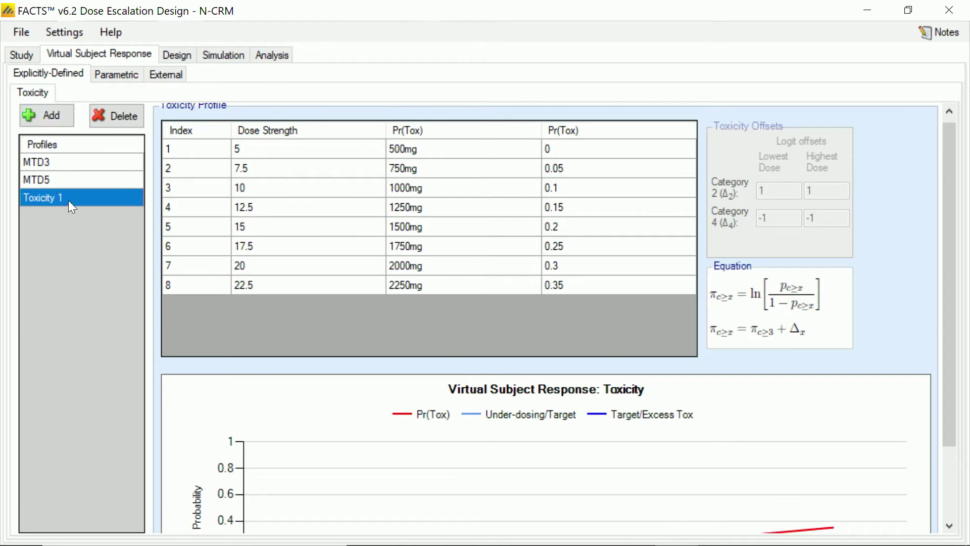
- Name the third profile MTD7 and set Pr(Tox) 0.01 for the first three doses
{"action": "left_click", "coordinate": [69, 199]}
{"action": "type", "text": "MTD"}
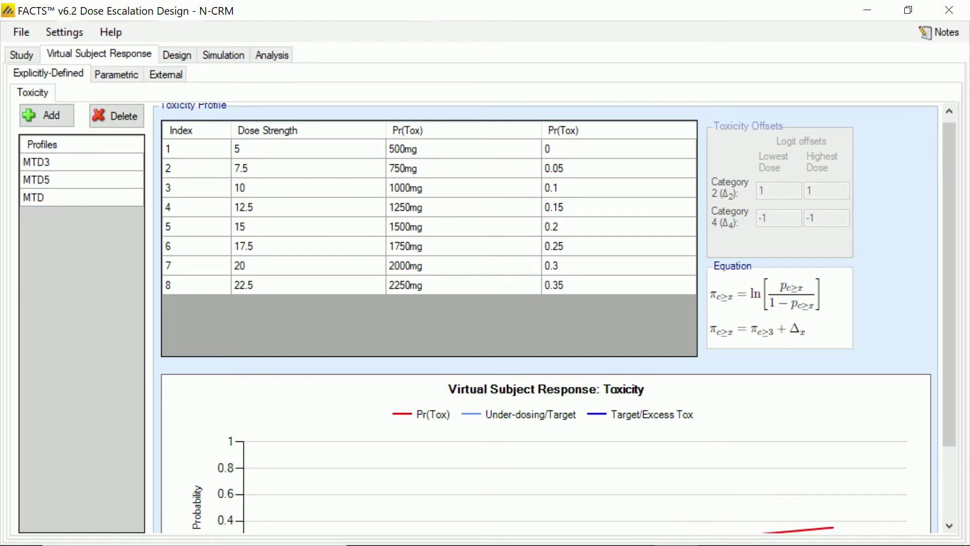
{"action": "type", "text": "7"}
{"action": "key", "text": "Return"}
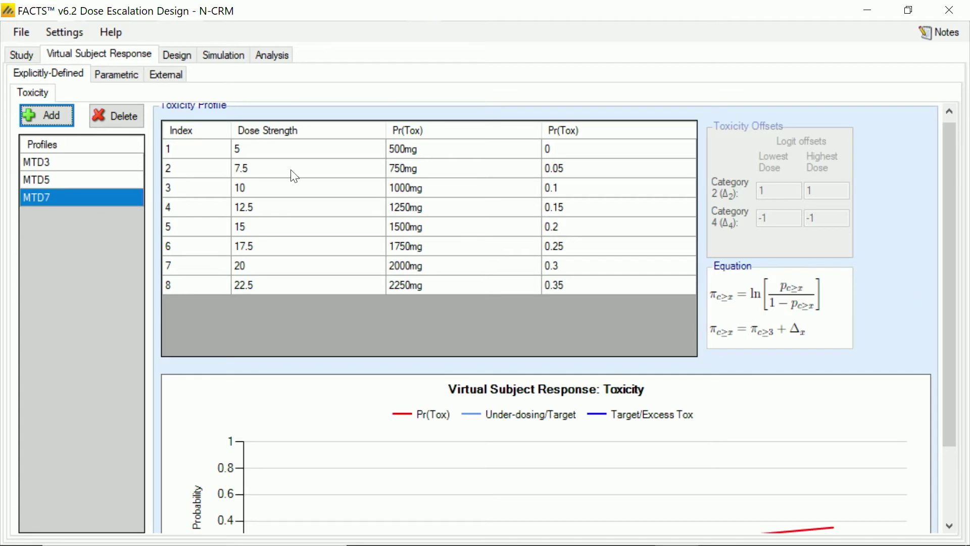
{"action": "left_click", "coordinate": [588, 155]}
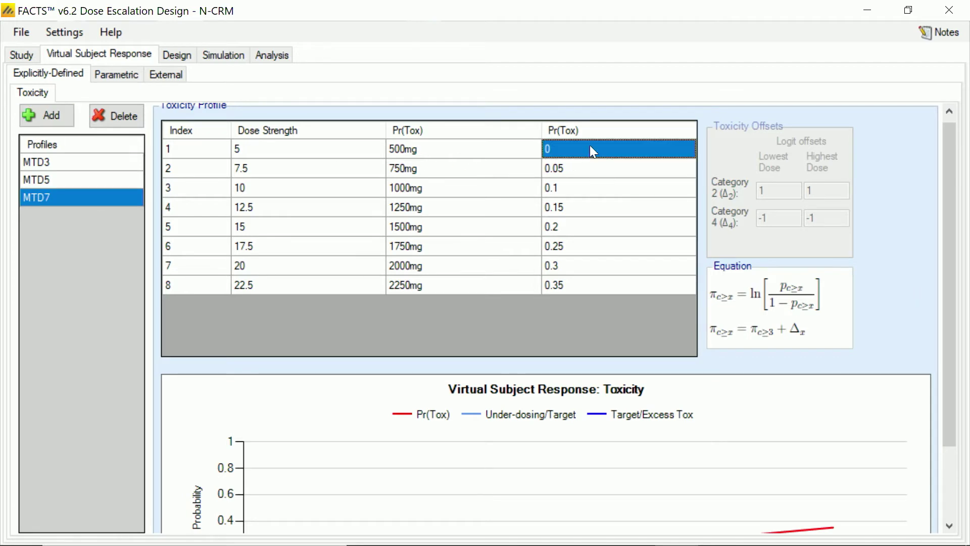
{"action": "left_click", "coordinate": [590, 144]}
{"action": "type", "text": ".1"}
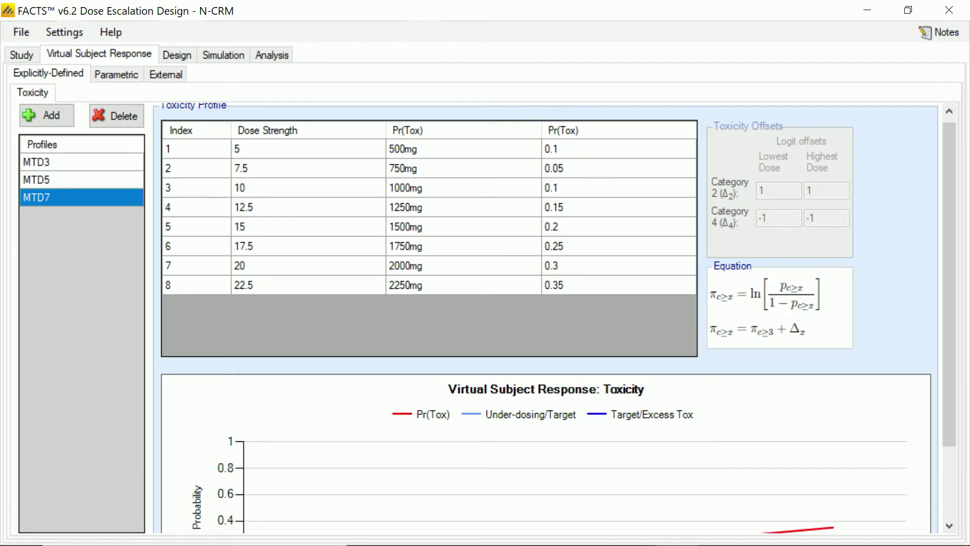
{"action": "key", "text": "BackSpace"}
{"action": "type", "text": "01"}
{"action": "key", "text": "Return"}
{"action": "type", "text": "0.01"}
{"action": "key", "text": "Return"}
{"action": "type", "text": "0.01"}
{"action": "key", "text": "Return"}
- Enter MTD7 Pr(Tox) 0.03, 0.06, 0.12, 0.225 and 0.37 for doses four to eight
{"action": "type", "text": "0.03"}
{"action": "key", "text": "Return"}
{"action": "type", "text": "0."}
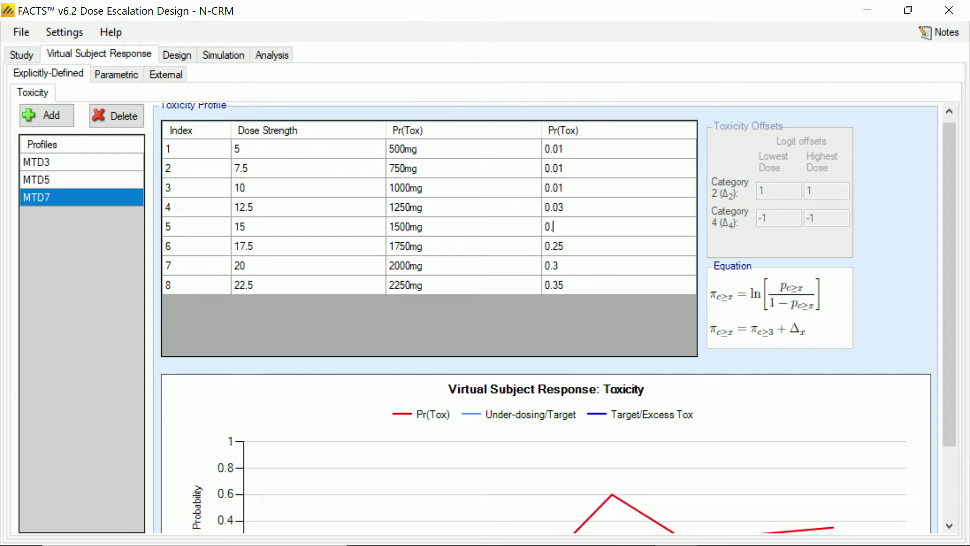
{"action": "type", "text": "06"}
{"action": "key", "text": "Return"}
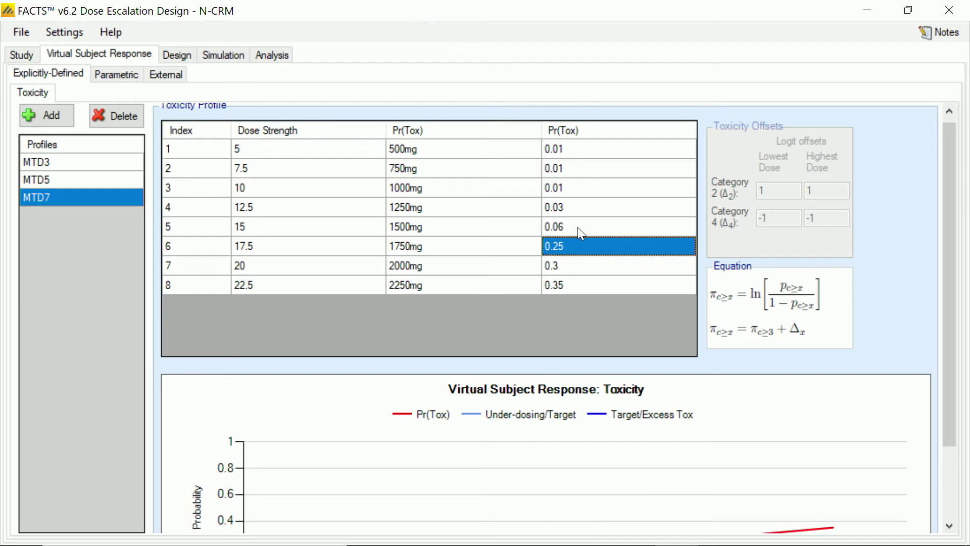
{"action": "type", "text": "0.12"}
{"action": "key", "text": "Return"}
{"action": "type", "text": "0.225"}
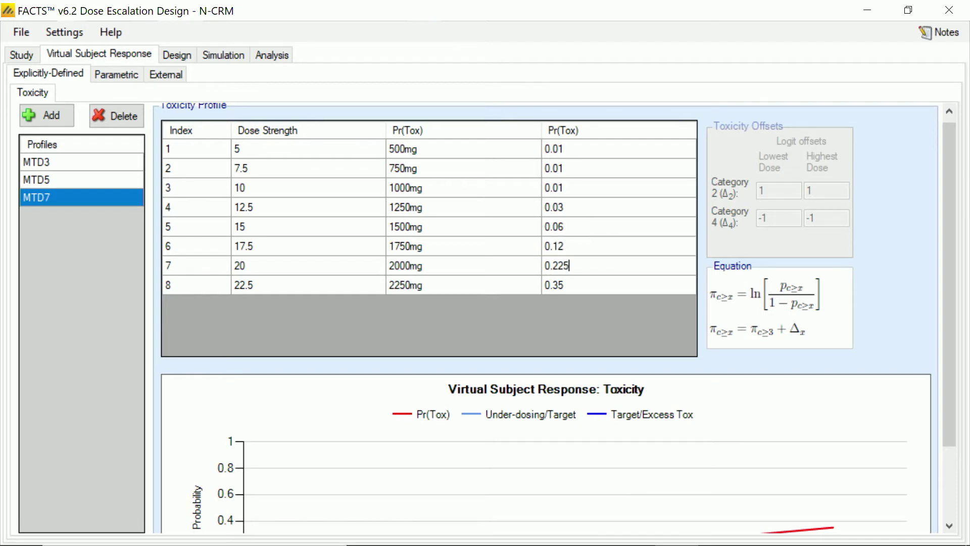
{"action": "key", "text": "Return"}
{"action": "type", "text": "0.37"}
{"action": "key", "text": "Return"}
- Review the toxicity curves of the MTD7 and MTD5 profiles
{"action": "left_click_drag", "start_coordinate": [950, 305], "coordinate": [954, 408]}
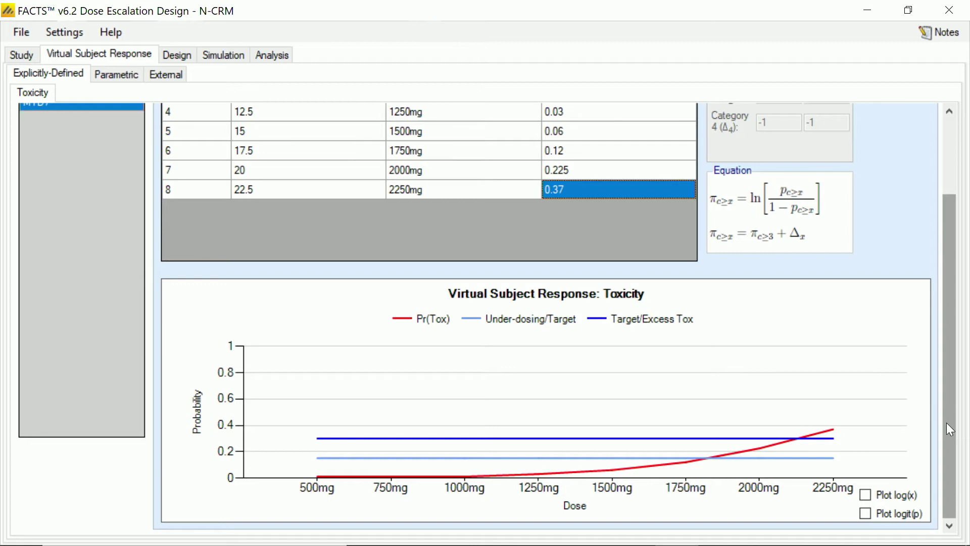
{"action": "left_click_drag", "start_coordinate": [947, 423], "coordinate": [936, 330]}
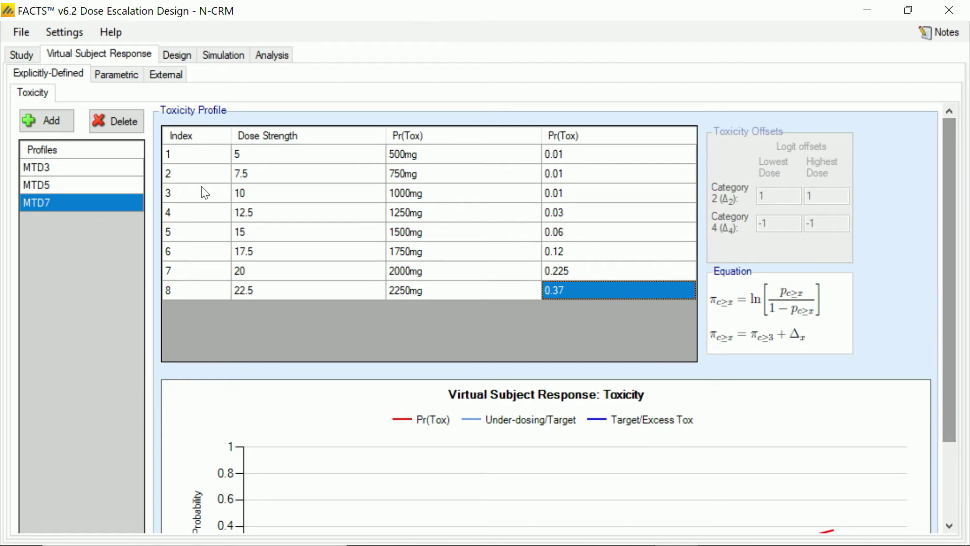
{"action": "left_click", "coordinate": [105, 185]}
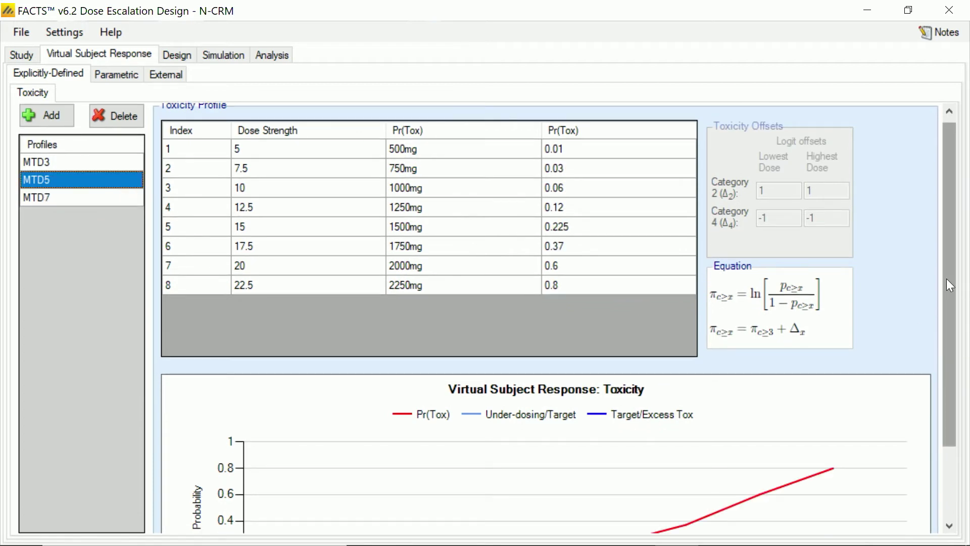
{"action": "left_click_drag", "start_coordinate": [947, 285], "coordinate": [952, 420]}
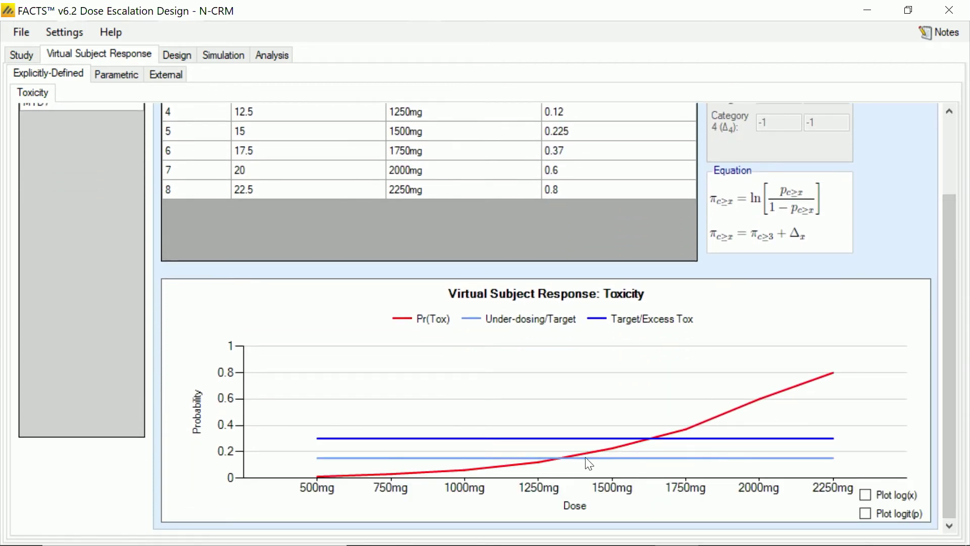
{"action": "left_click_drag", "start_coordinate": [948, 401], "coordinate": [945, 212]}
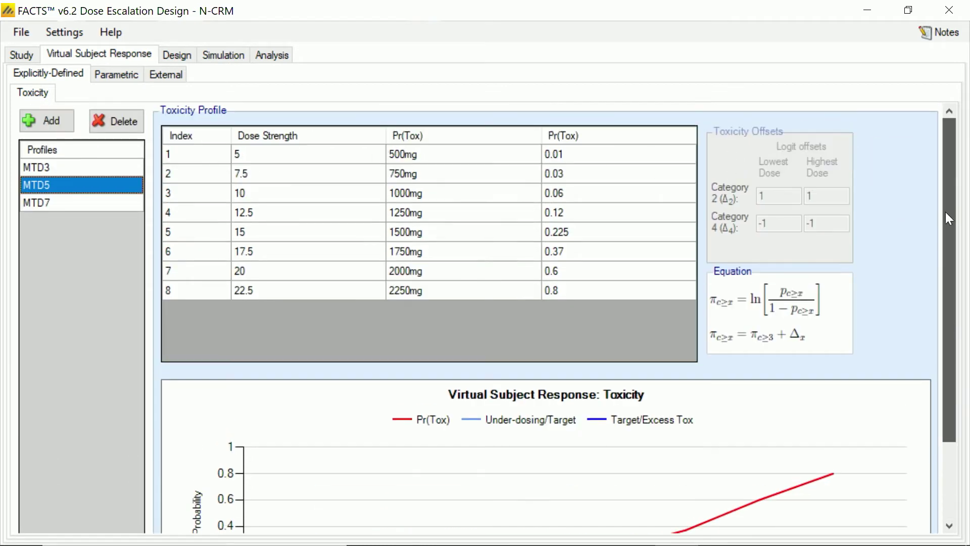
- Review the MTD3 toxicity curve, then bring up the Design X-hats settings
{"action": "left_click", "coordinate": [86, 167]}
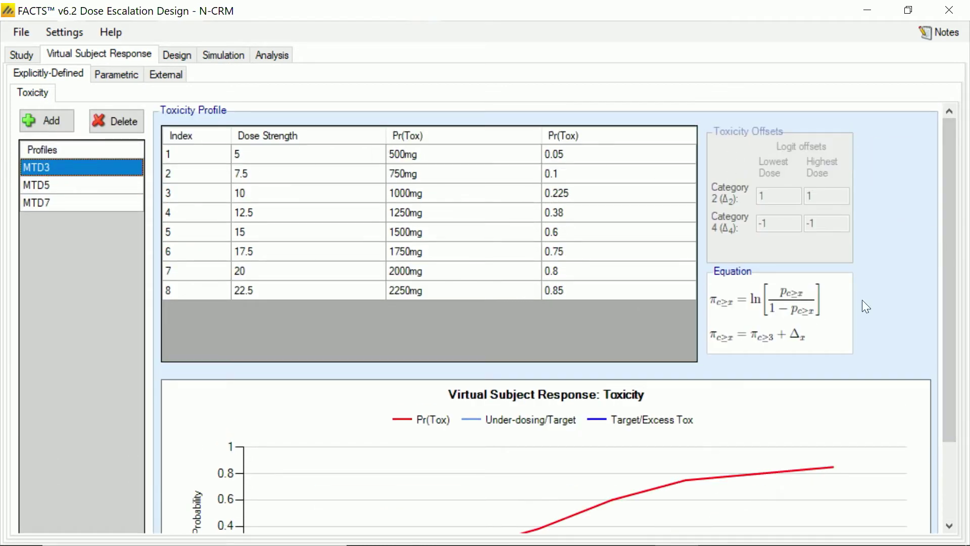
{"action": "left_click_drag", "start_coordinate": [948, 247], "coordinate": [943, 390]}
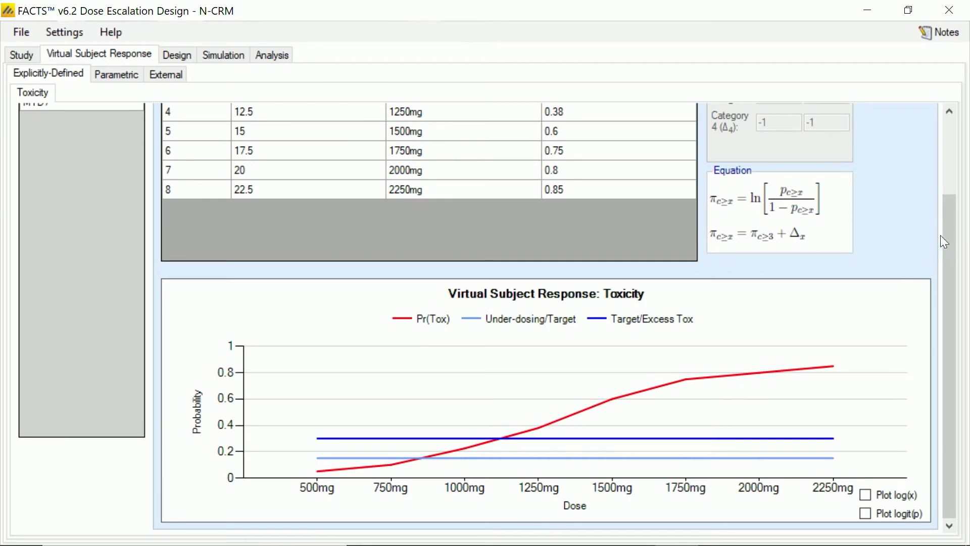
{"action": "left_click_drag", "start_coordinate": [948, 227], "coordinate": [947, 147]}
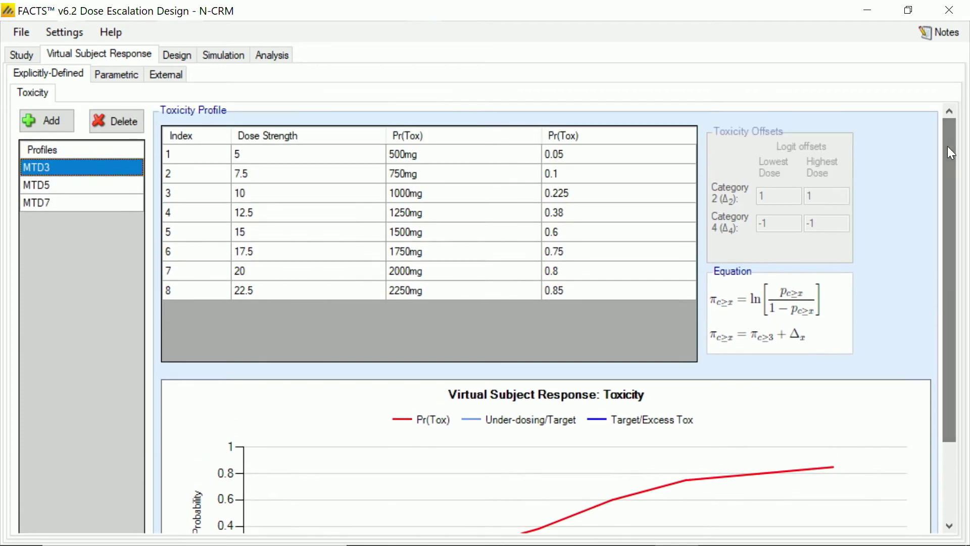
{"action": "left_click", "coordinate": [182, 55]}
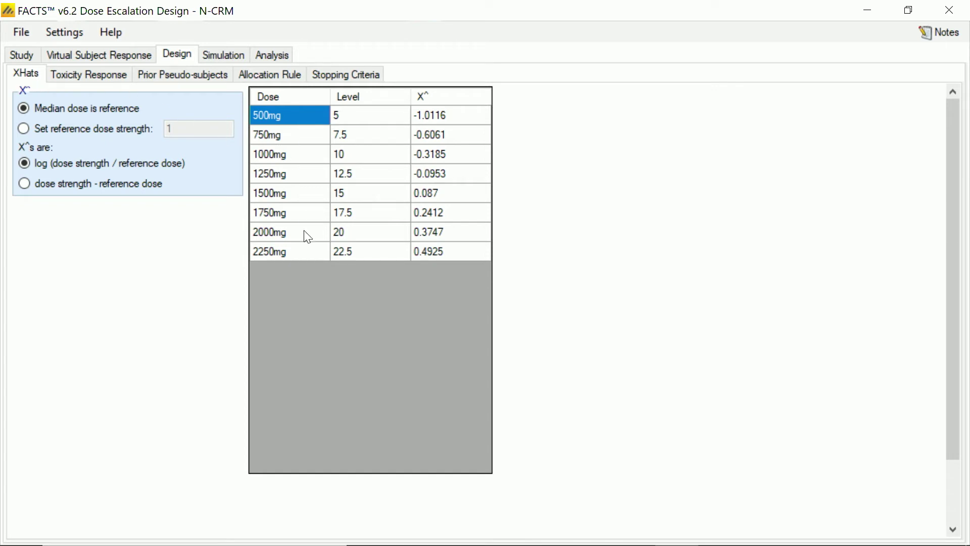
- Set X^ to dose strength minus an explicit reference dose strength of 0
{"action": "left_click", "coordinate": [64, 186]}
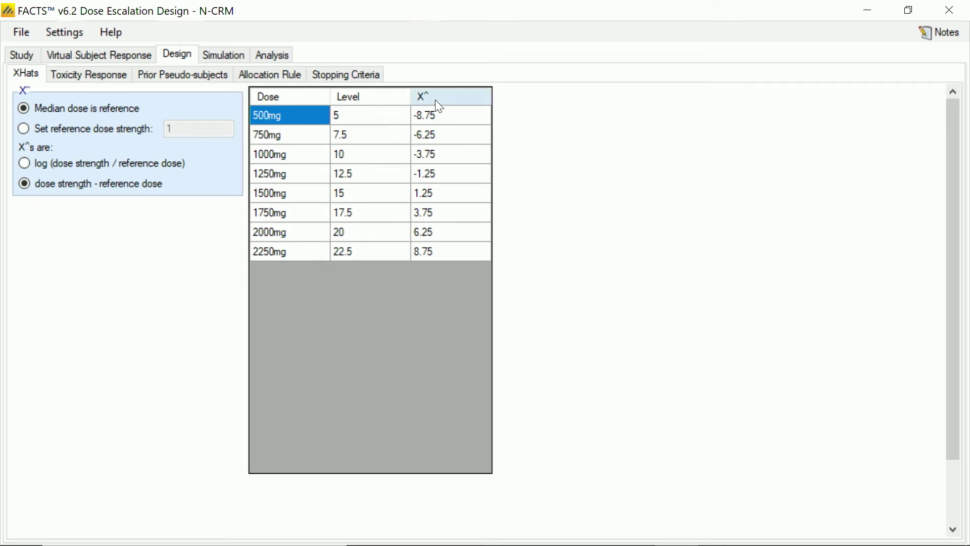
{"action": "left_click", "coordinate": [99, 127]}
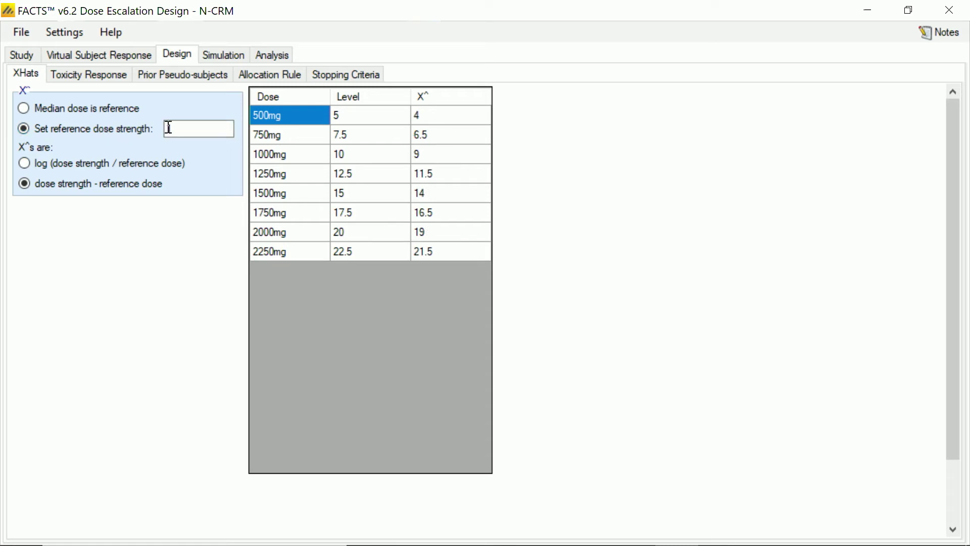
{"action": "double_click", "coordinate": [192, 126]}
{"action": "key", "text": "Tab"}
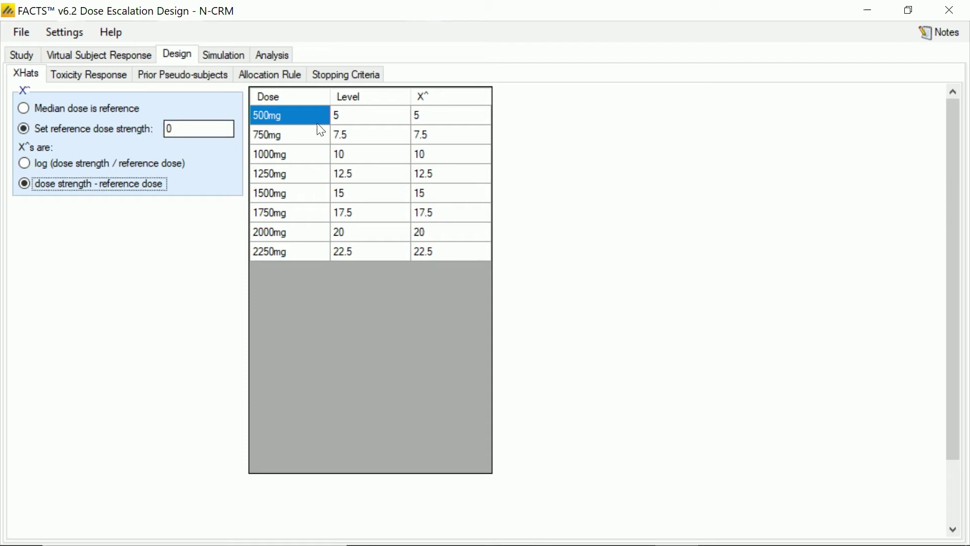
{"action": "left_click", "coordinate": [111, 77]}
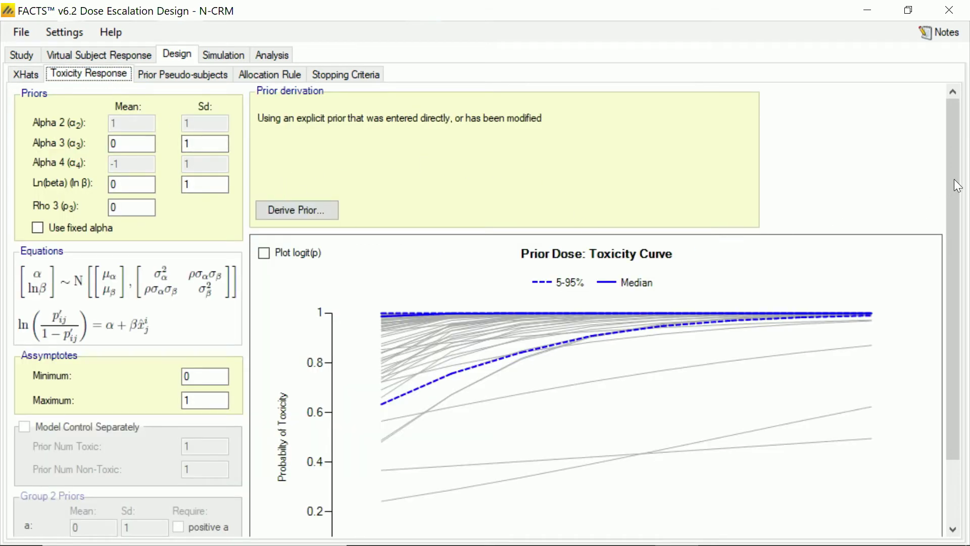
- Set the Alpha 3 prior to mean -4 and Sd 2
{"action": "left_click_drag", "start_coordinate": [957, 185], "coordinate": [948, 155]}
{"action": "left_click", "coordinate": [139, 146]}
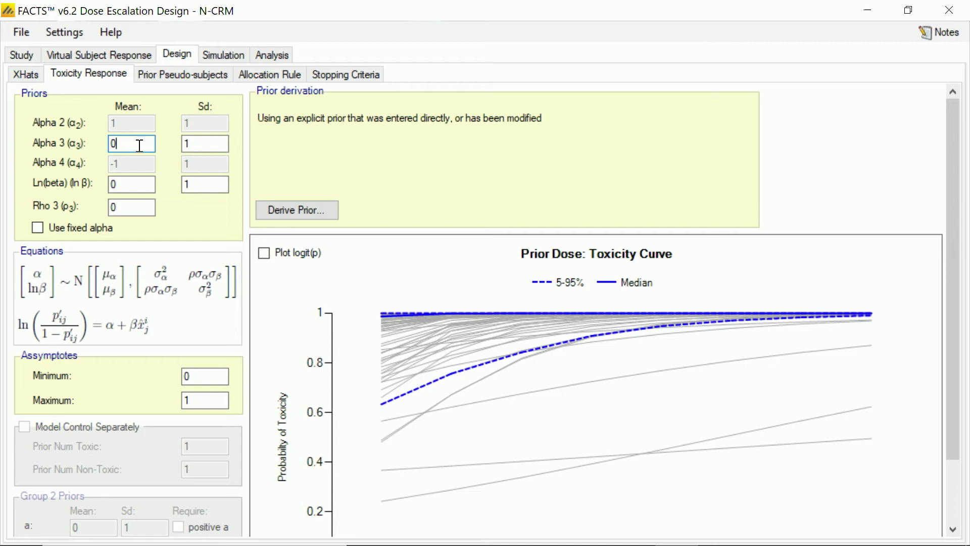
{"action": "key", "text": "BackSpace"}
{"action": "type", "text": "-4"}
{"action": "key", "text": "Tab"}
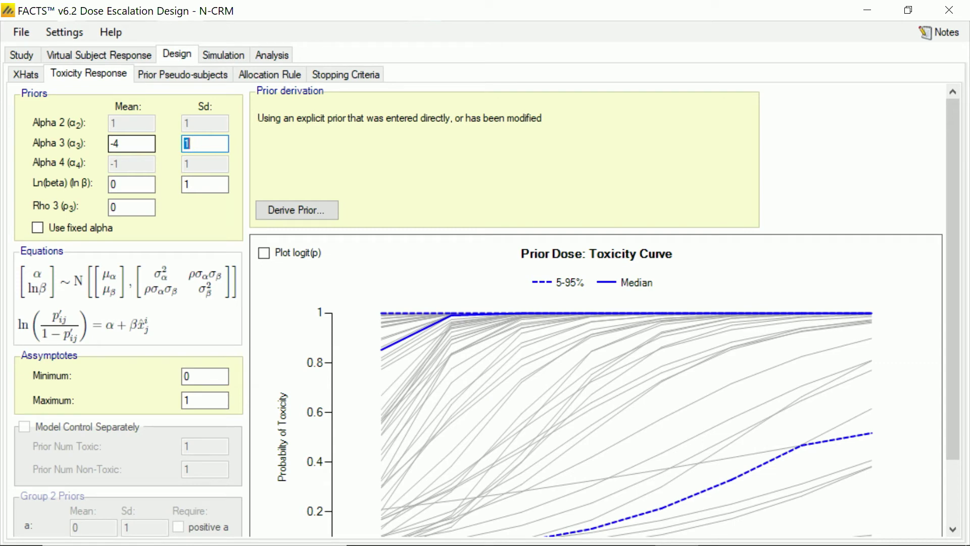
{"action": "type", "text": "2"}
{"action": "key", "text": "Tab"}
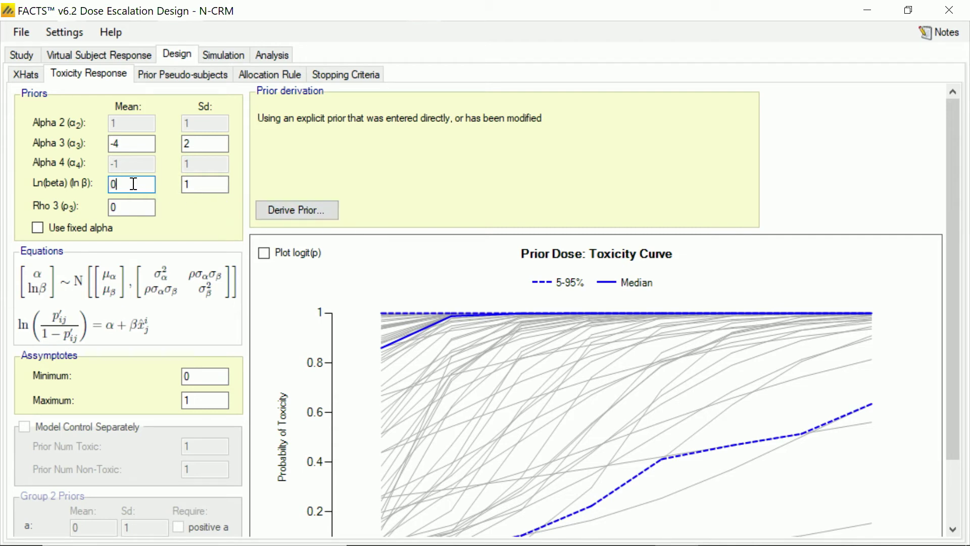
- Set the Ln(beta) prior to mean -1.5 and Sd 1.5
{"action": "type", "text": "-1.5"}
{"action": "key", "text": "Tab"}
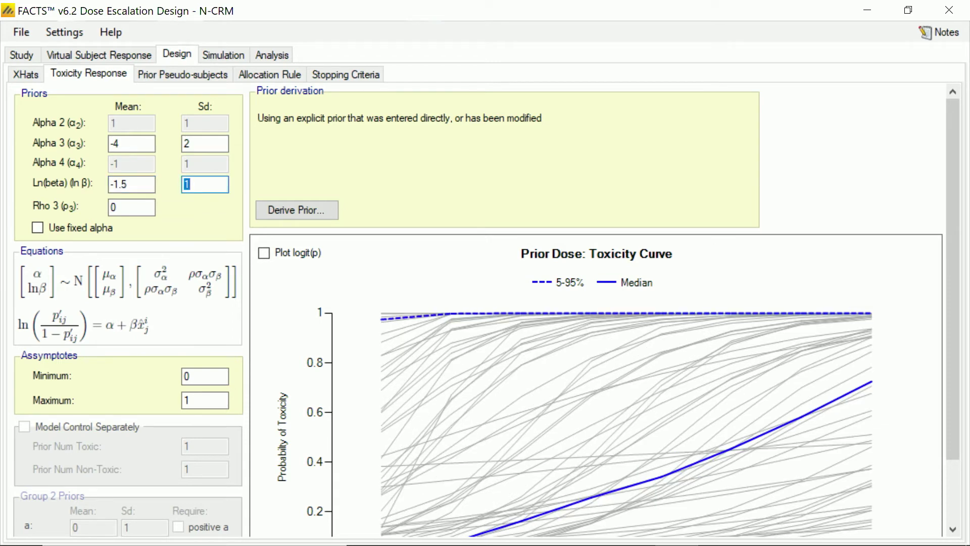
{"action": "type", "text": "1.5"}
{"action": "key", "text": "Tab"}
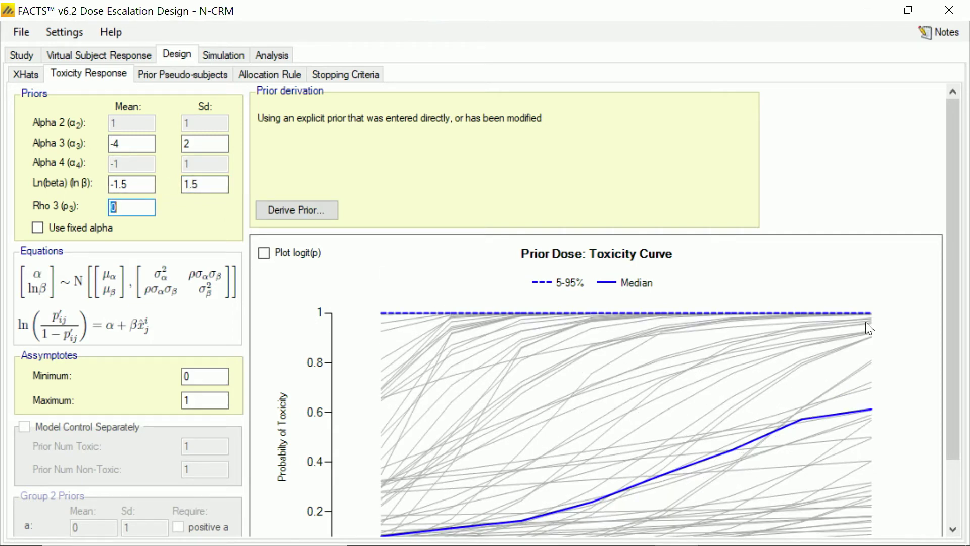
{"action": "left_click_drag", "start_coordinate": [950, 268], "coordinate": [950, 381]}
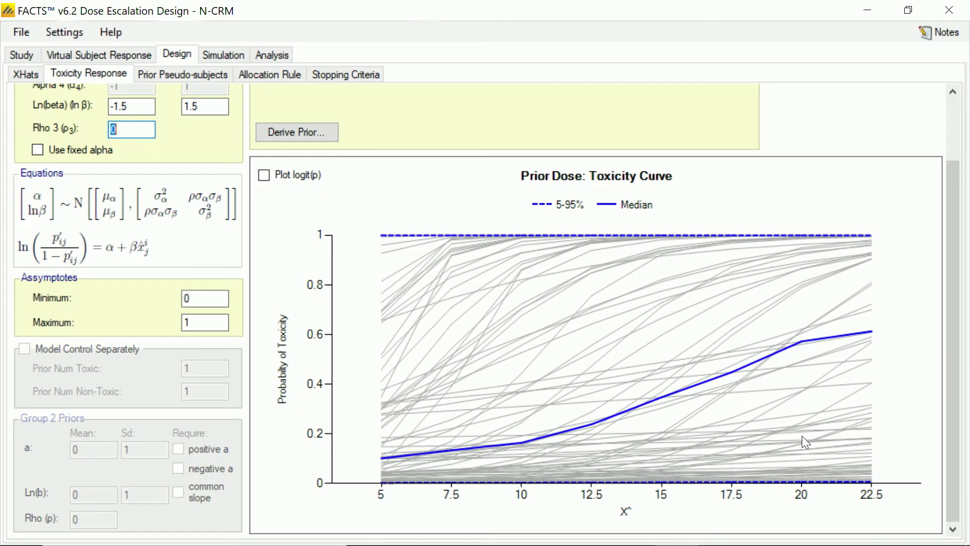
{"action": "left_click", "coordinate": [199, 71]}
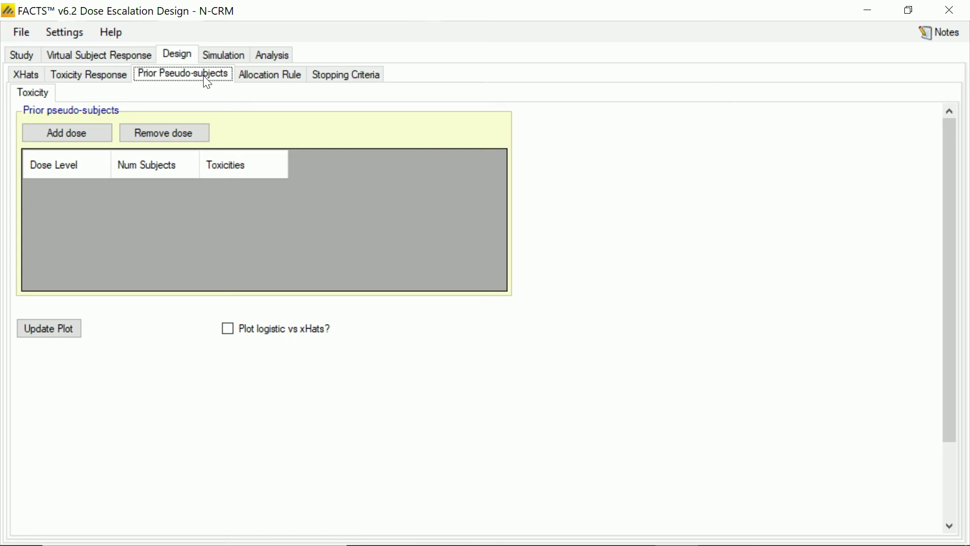
- Change the escalation start dose from 2000mg to 500mg
{"action": "left_click", "coordinate": [273, 77]}
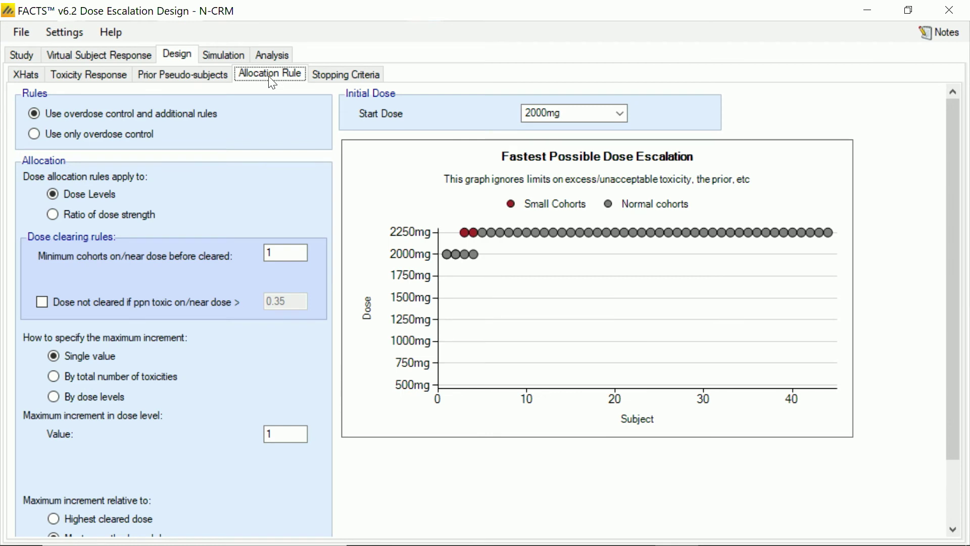
{"action": "left_click", "coordinate": [623, 114]}
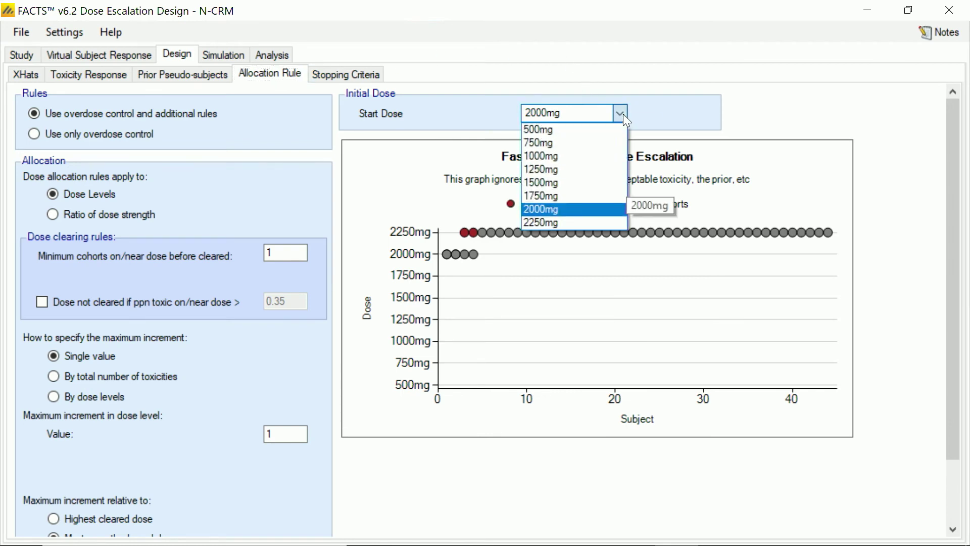
{"action": "left_click", "coordinate": [592, 129]}
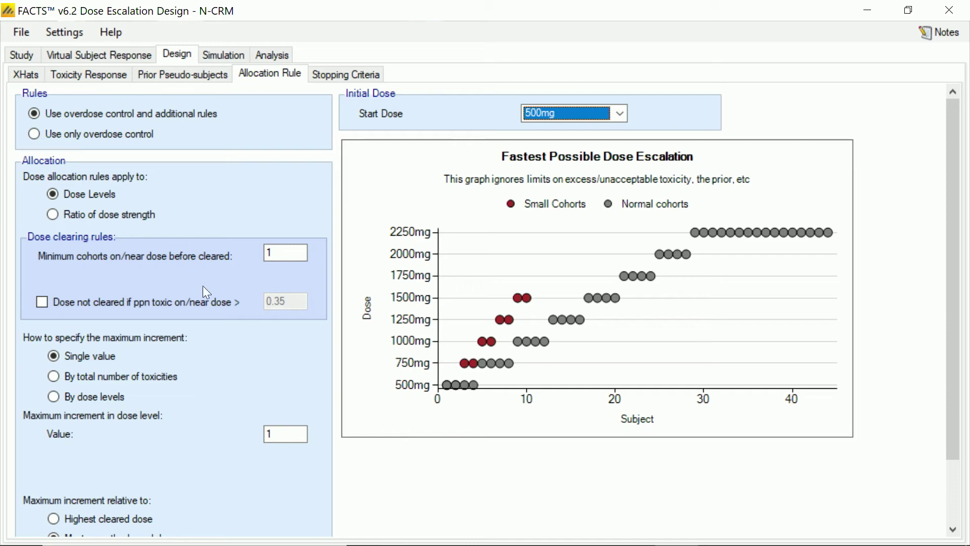
- Review the minimum cohorts and maximum dose level increment allocation settings
{"action": "left_click", "coordinate": [290, 253]}
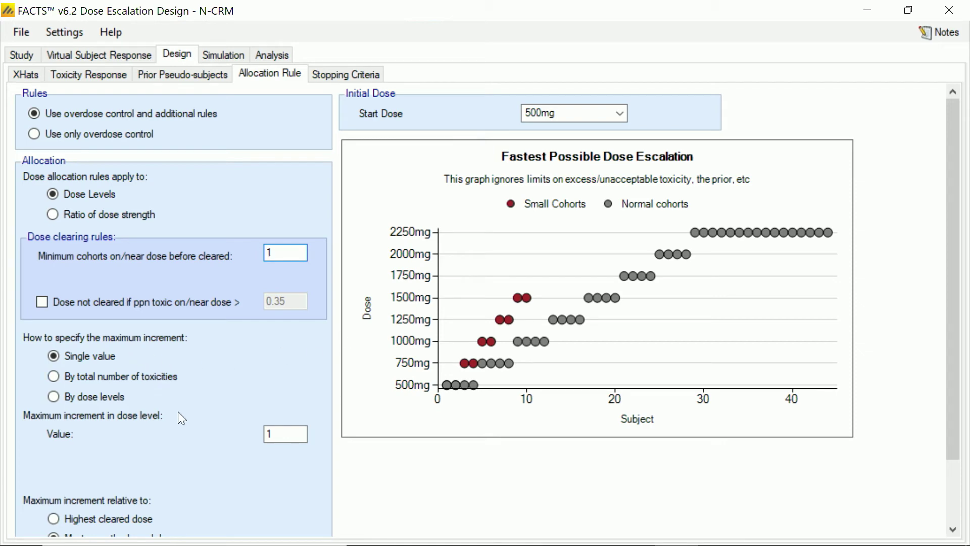
{"action": "left_click", "coordinate": [295, 433]}
{"action": "scroll", "coordinate": [190, 370], "scroll_direction": "down", "scroll_amount": 3}
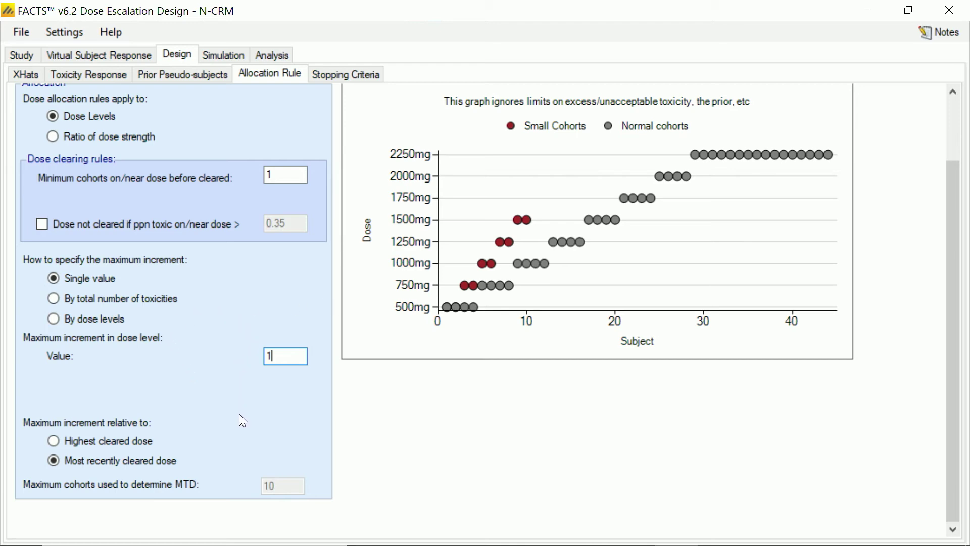
{"action": "left_click_drag", "start_coordinate": [952, 257], "coordinate": [941, 169]}
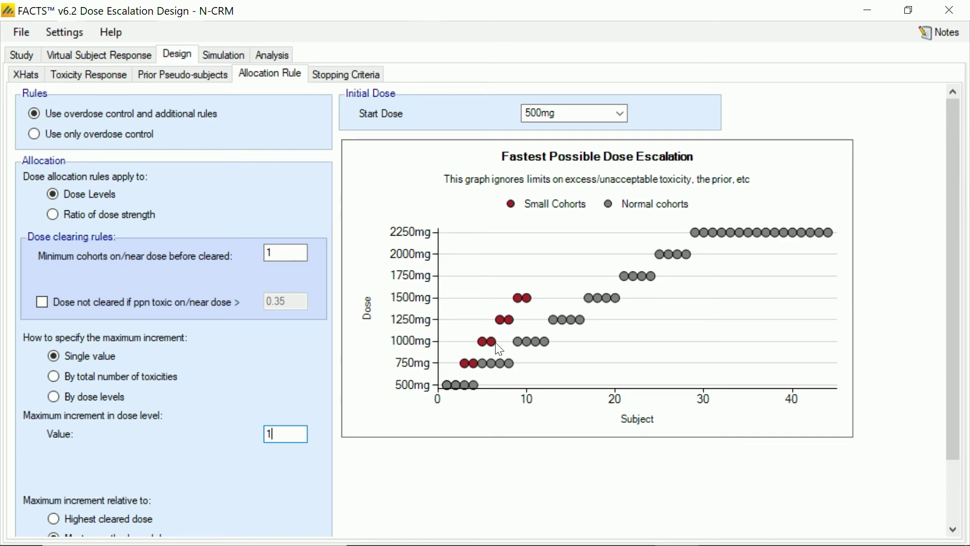
{"action": "left_click", "coordinate": [371, 66]}
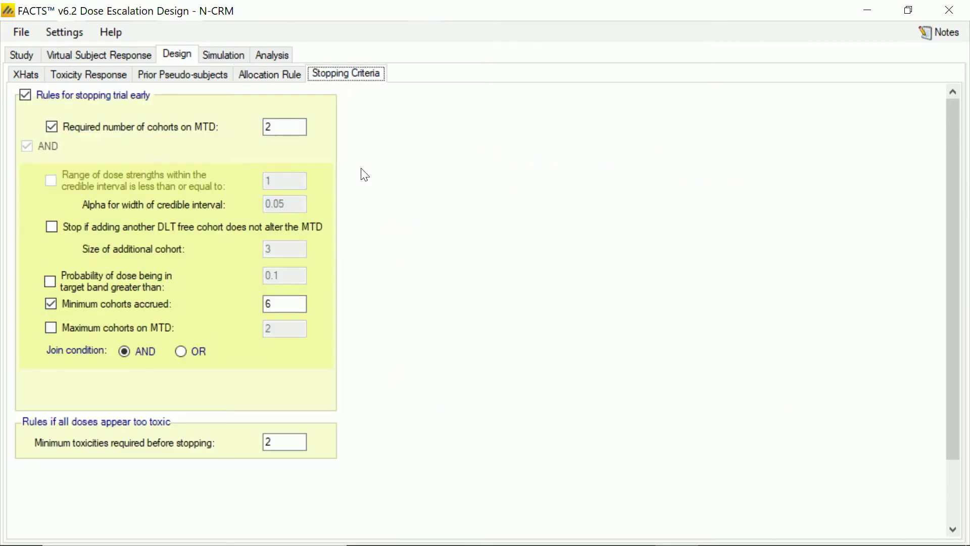
- Replace the minimum-cohorts stopping rule with target-band probability above 0.5
{"action": "left_click", "coordinate": [289, 125]}
{"action": "left_click", "coordinate": [125, 301]}
{"action": "left_click", "coordinate": [114, 282]}
{"action": "left_click", "coordinate": [288, 275]}
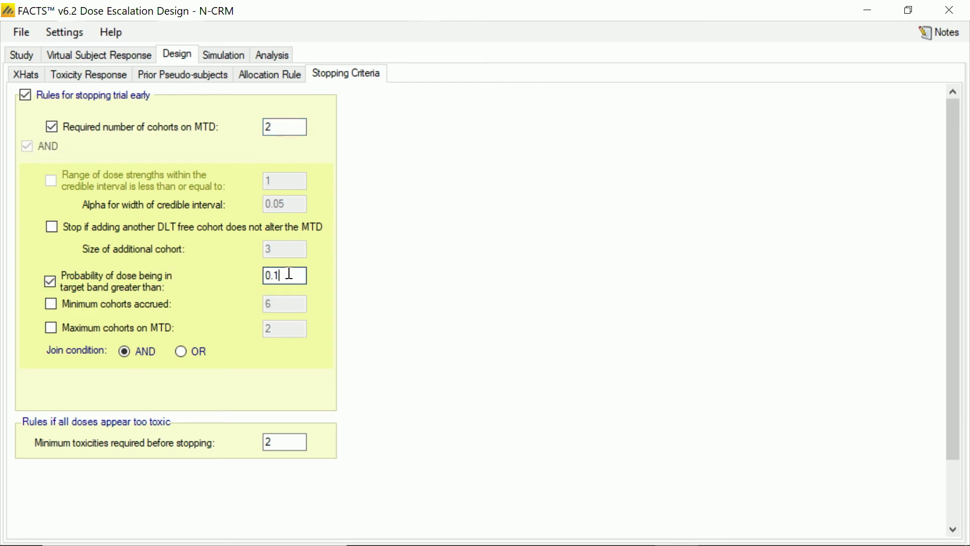
{"action": "key", "text": "BackSpace"}
{"action": "type", "text": "5"}
{"action": "left_click", "coordinate": [223, 56]}
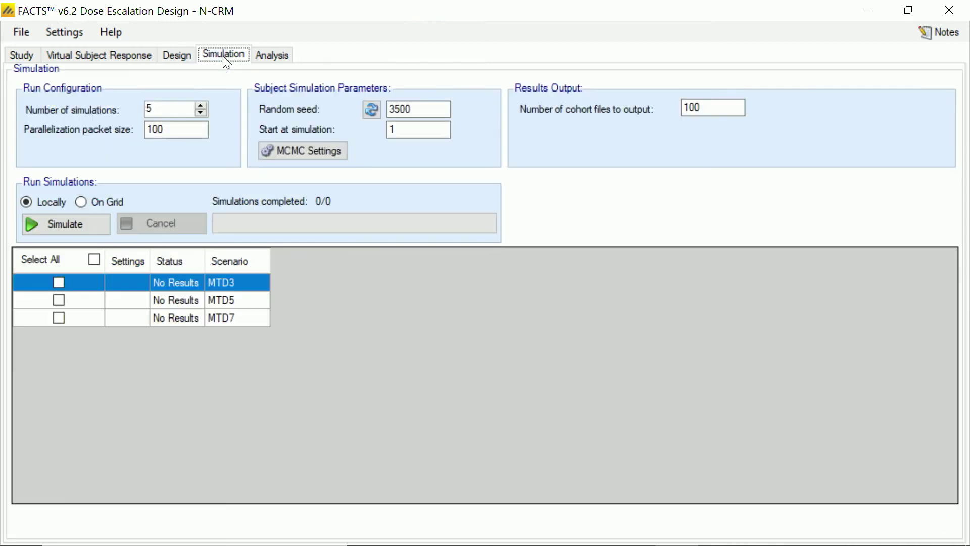
- Set 25 simulations for all three scenarios MTD3, MTD5, MTD7 and start the run
{"action": "left_click", "coordinate": [157, 109]}
{"action": "left_click_drag", "start_coordinate": [157, 110], "coordinate": [143, 108]}
{"action": "type", "text": "25"}
{"action": "left_click", "coordinate": [94, 261]}
{"action": "left_click", "coordinate": [91, 226]}
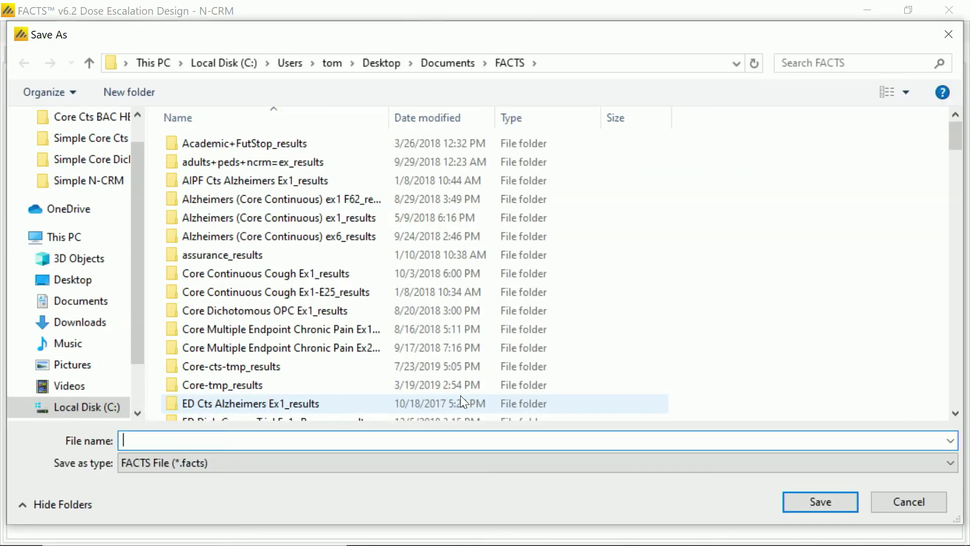
- Save the design as 'demo' in the Simple N-CRM training folder on the shared drive
{"action": "scroll", "coordinate": [140, 324], "scroll_direction": "down", "scroll_amount": 1}
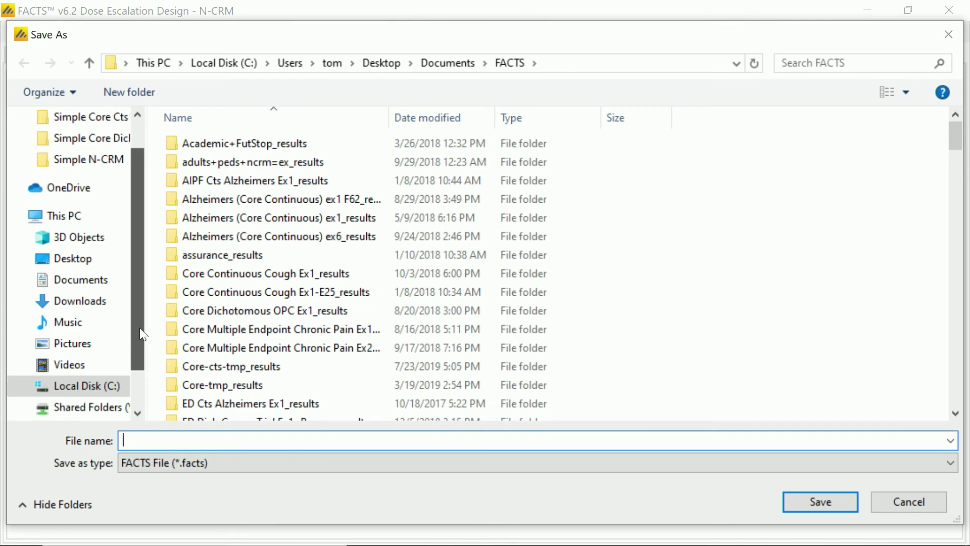
{"action": "left_click", "coordinate": [126, 364]}
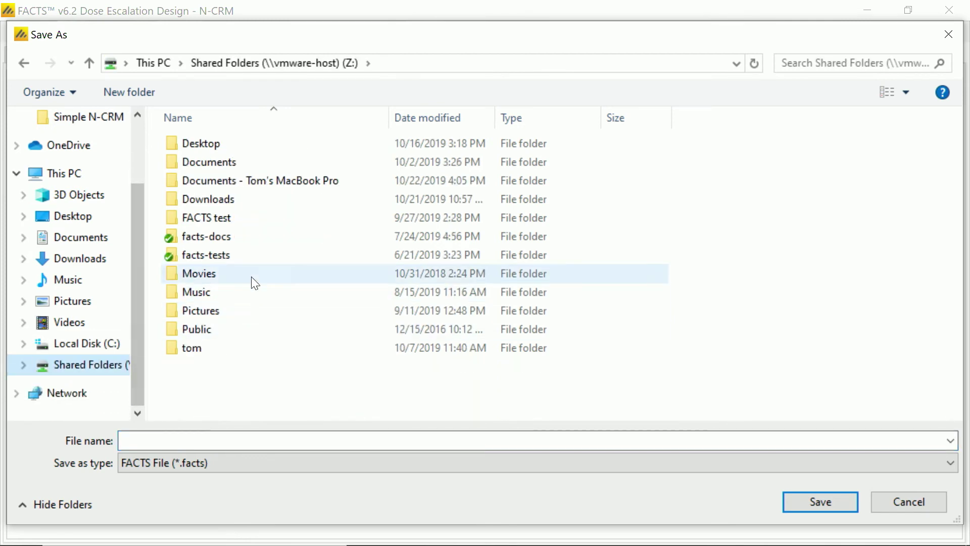
{"action": "left_click", "coordinate": [115, 119]}
{"action": "left_click", "coordinate": [160, 441]}
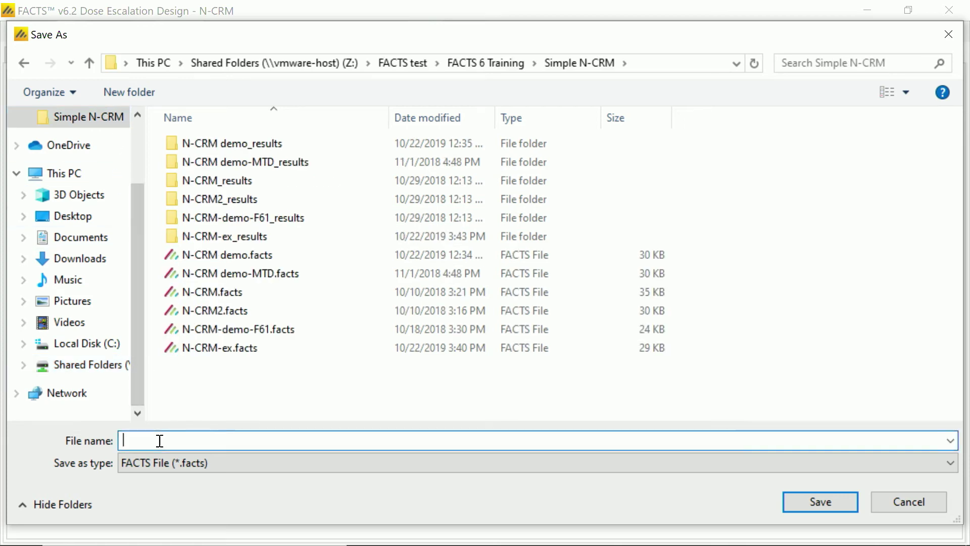
{"action": "type", "text": "demo"}
{"action": "key", "text": "Return"}
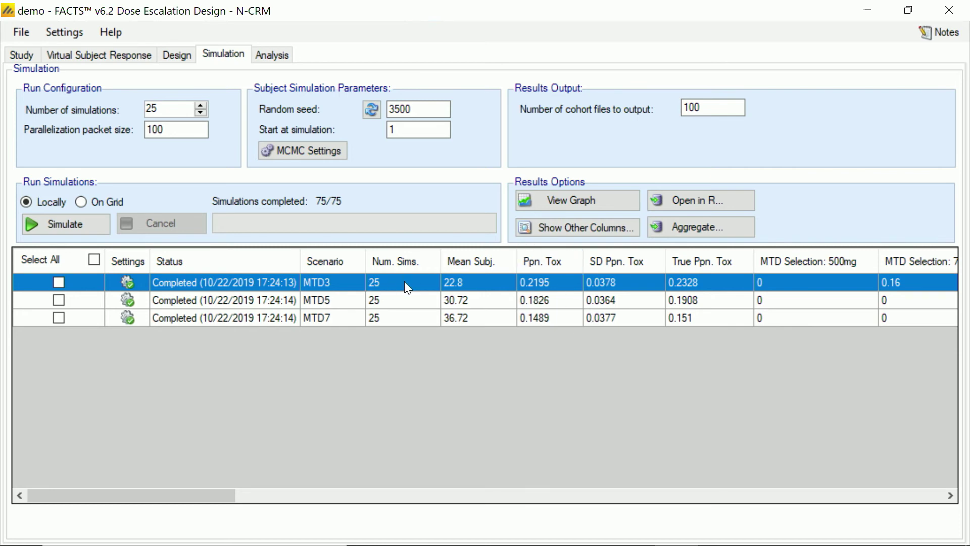
- Show MTD3's Response and MTD Distribution graph and enlarge its window
{"action": "left_click", "coordinate": [595, 200]}
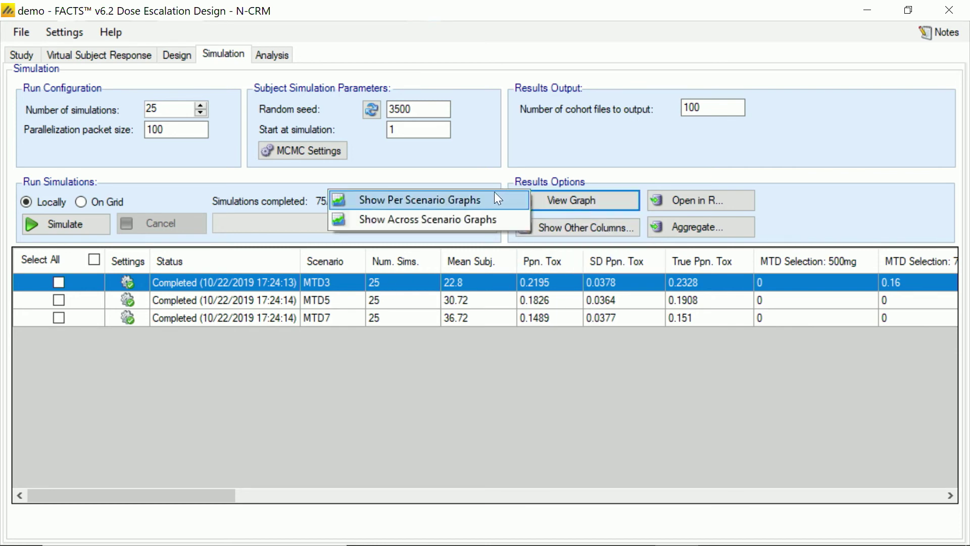
{"action": "left_click", "coordinate": [498, 200]}
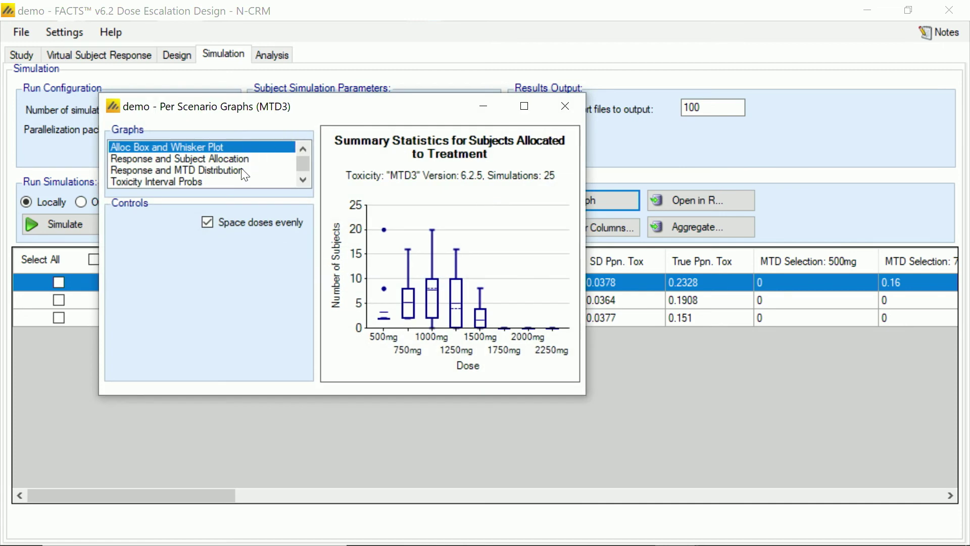
{"action": "left_click", "coordinate": [244, 172]}
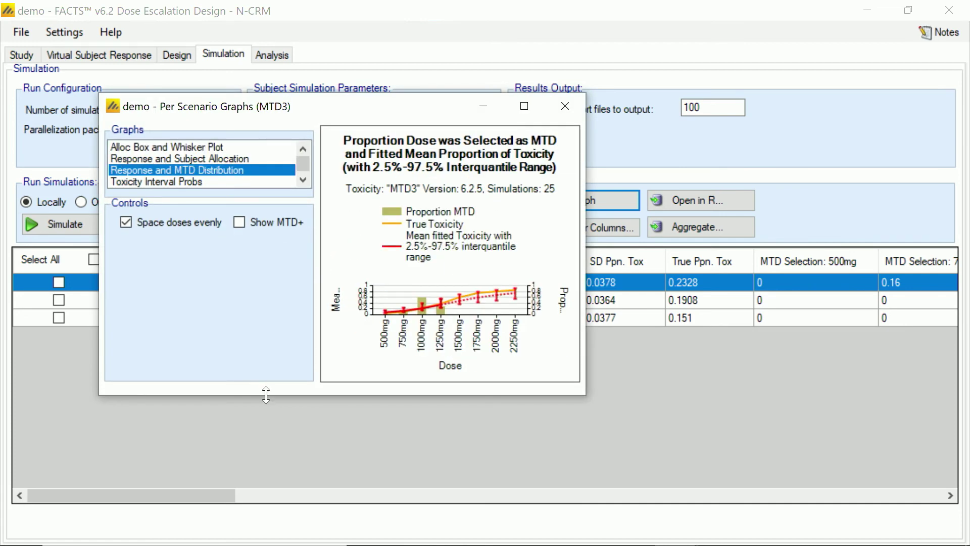
{"action": "left_click_drag", "start_coordinate": [266, 394], "coordinate": [267, 535]}
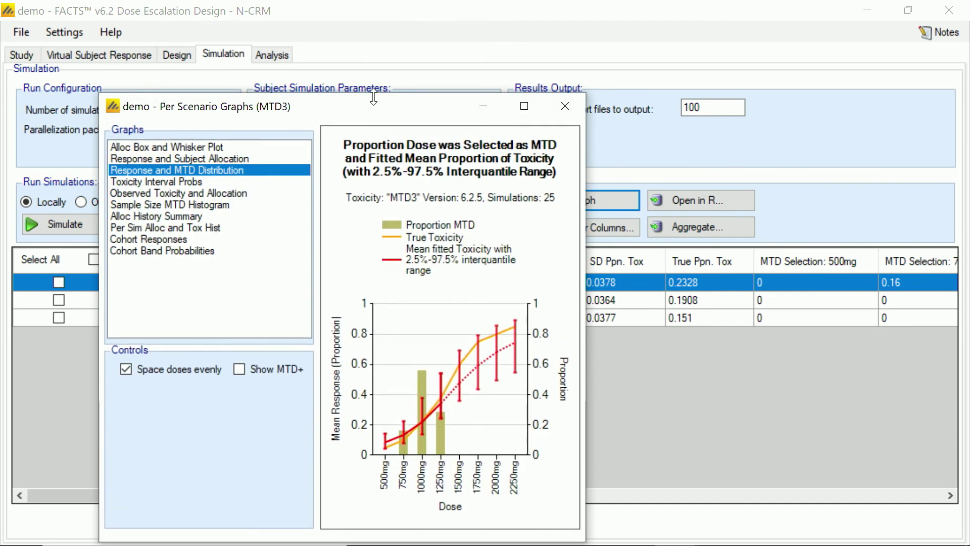
{"action": "left_click_drag", "start_coordinate": [374, 95], "coordinate": [374, 22]}
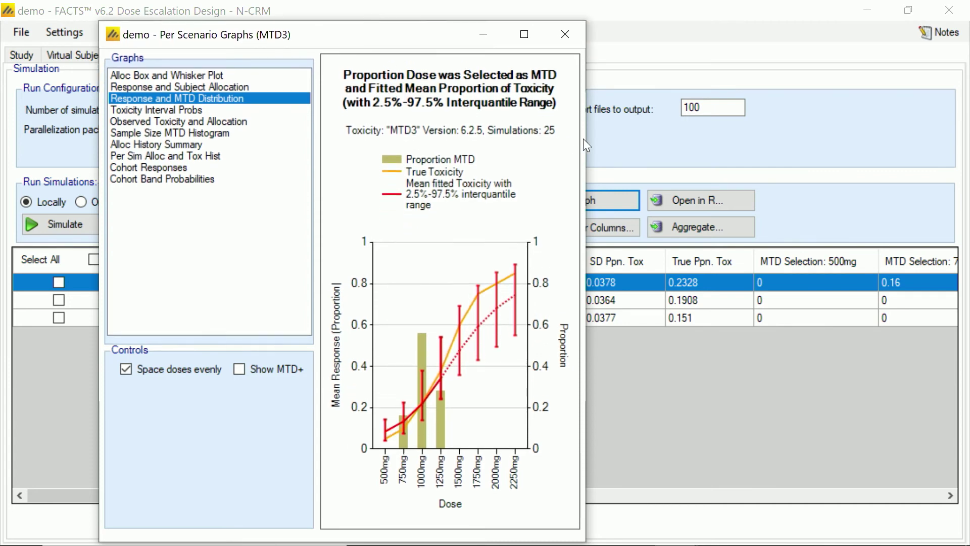
{"action": "left_click_drag", "start_coordinate": [585, 140], "coordinate": [728, 144]}
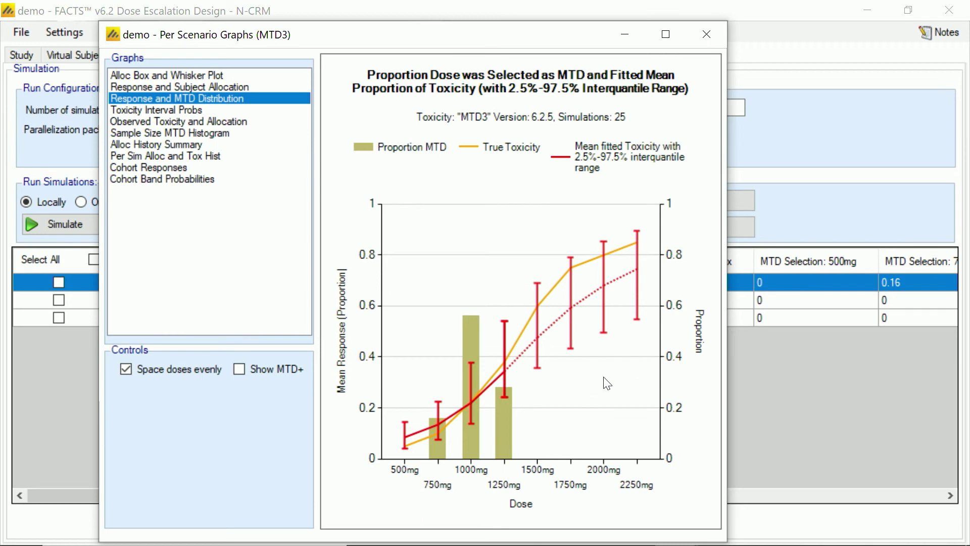
{"action": "left_click_drag", "start_coordinate": [535, 43], "coordinate": [529, 26]}
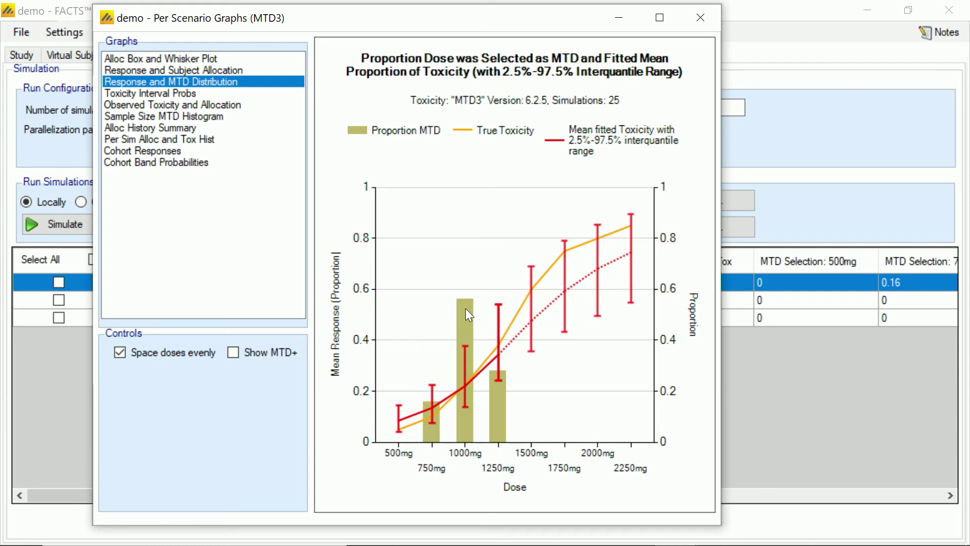
- View MTD5's Response and MTD Distribution graph enlarged, then close it
{"action": "left_click", "coordinate": [809, 297]}
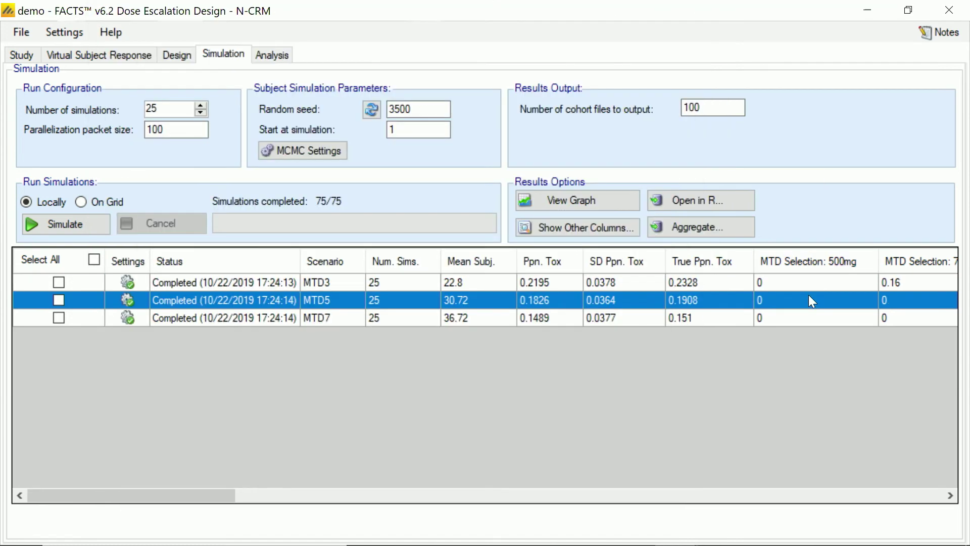
{"action": "left_click", "coordinate": [593, 194]}
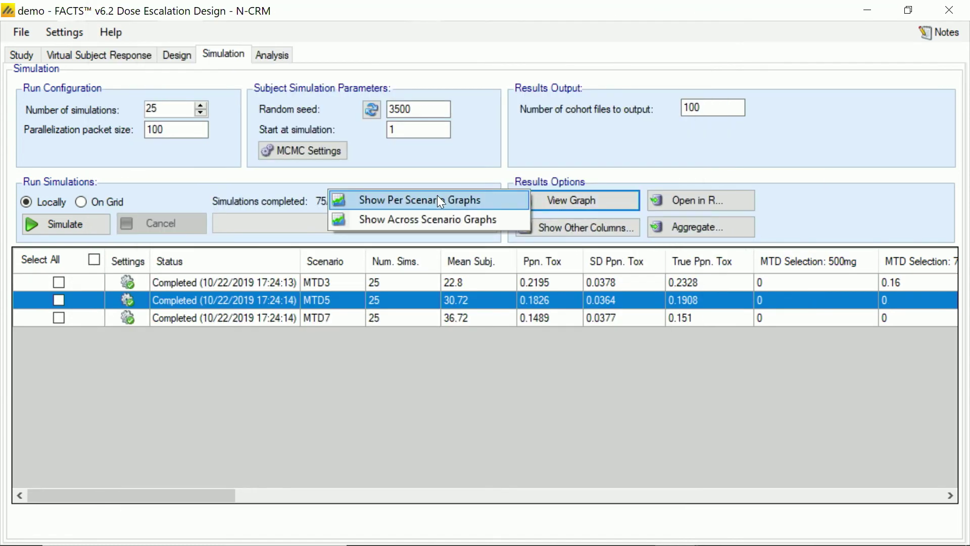
{"action": "left_click", "coordinate": [438, 198]}
{"action": "left_click", "coordinate": [254, 194]}
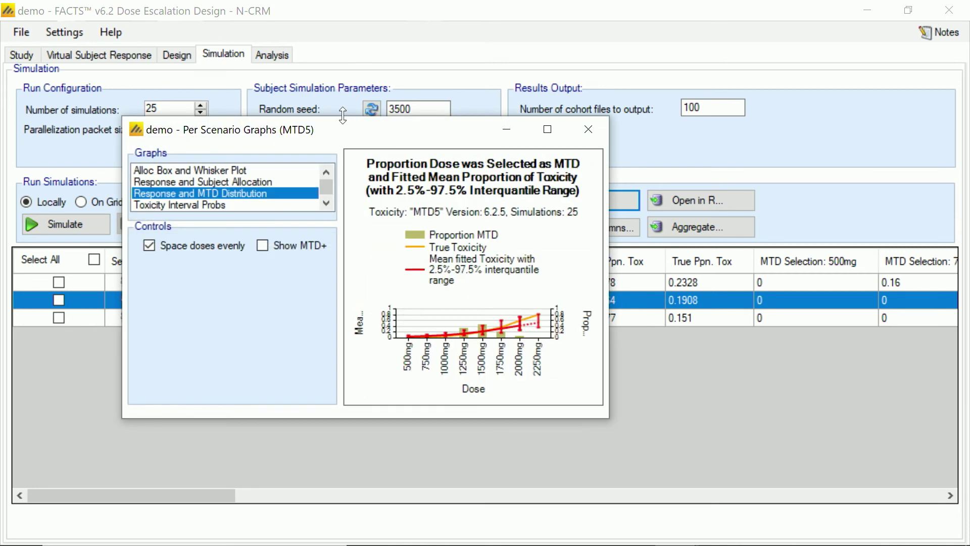
{"action": "left_click_drag", "start_coordinate": [342, 115], "coordinate": [339, 2]}
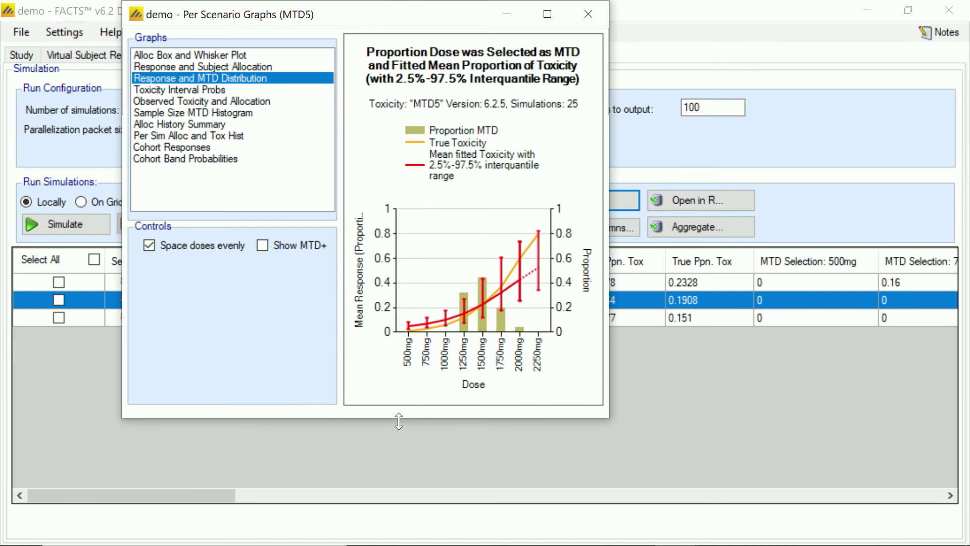
{"action": "left_click_drag", "start_coordinate": [399, 421], "coordinate": [399, 481]}
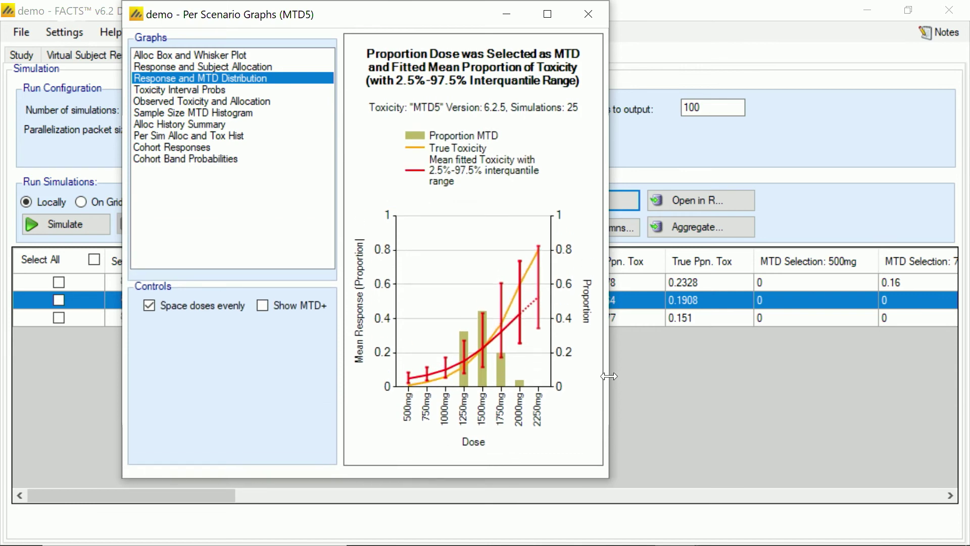
{"action": "left_click_drag", "start_coordinate": [609, 376], "coordinate": [692, 376]}
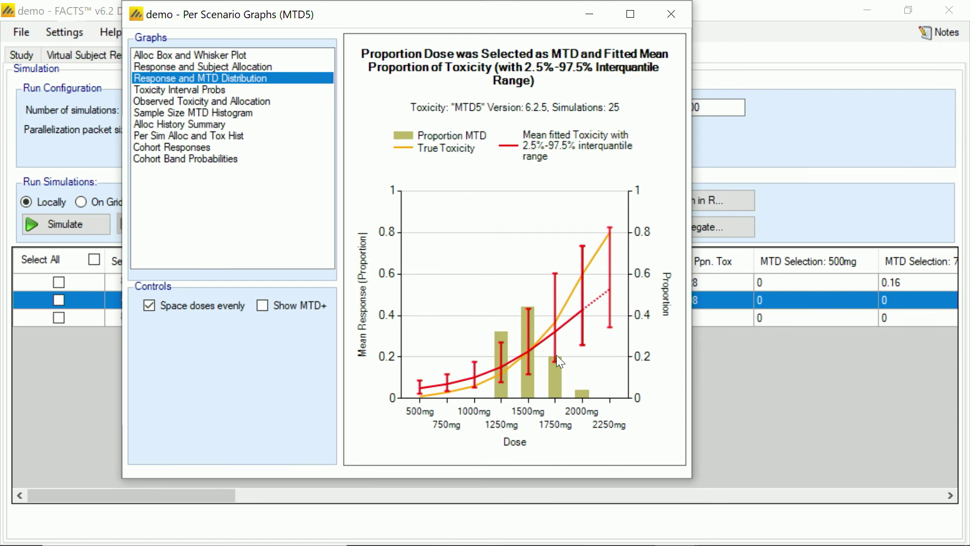
{"action": "left_click", "coordinate": [900, 407]}
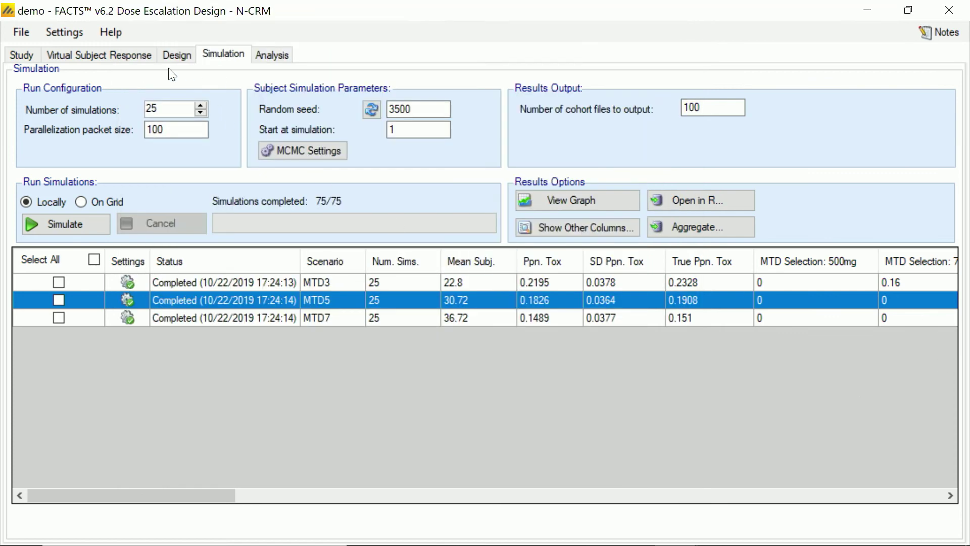
{"action": "left_click", "coordinate": [117, 53]}
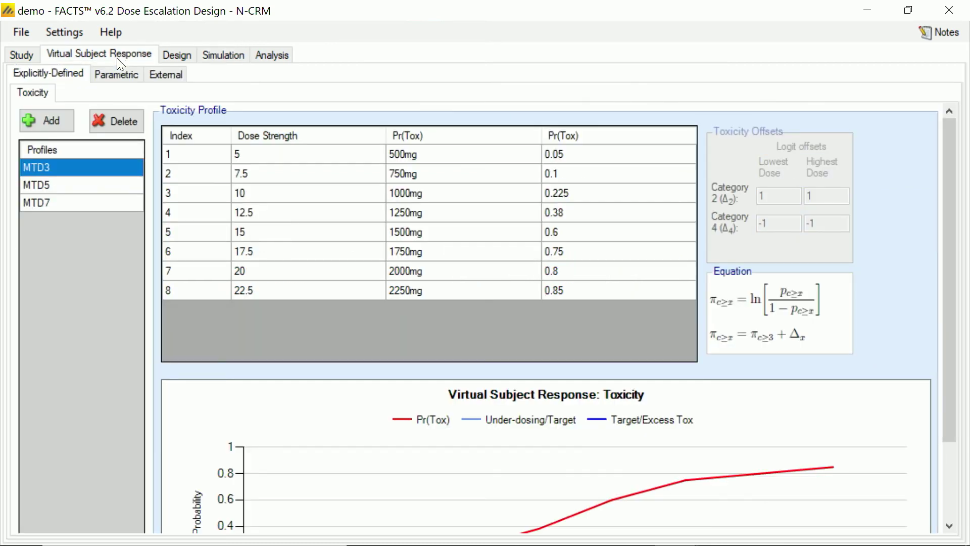
{"action": "left_click", "coordinate": [575, 215]}
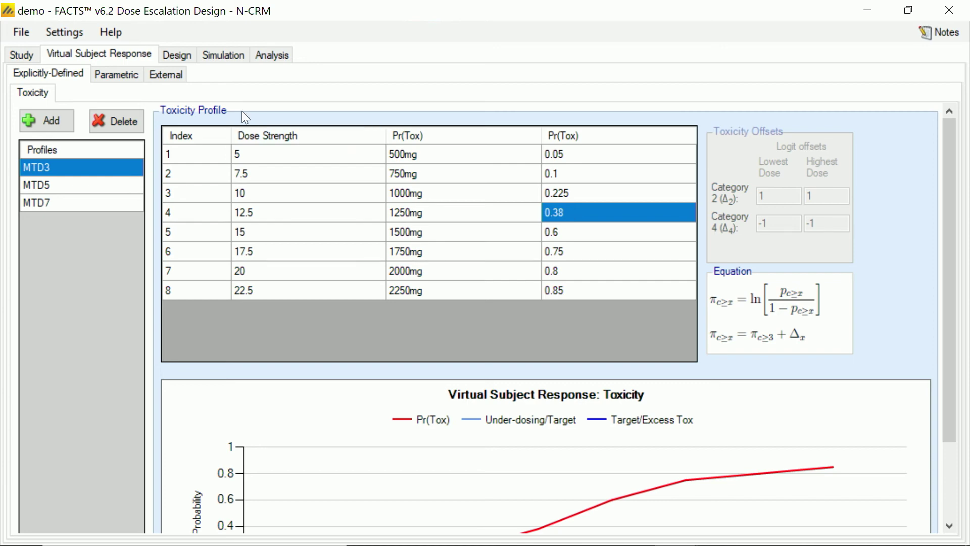
{"action": "left_click", "coordinate": [22, 55]}
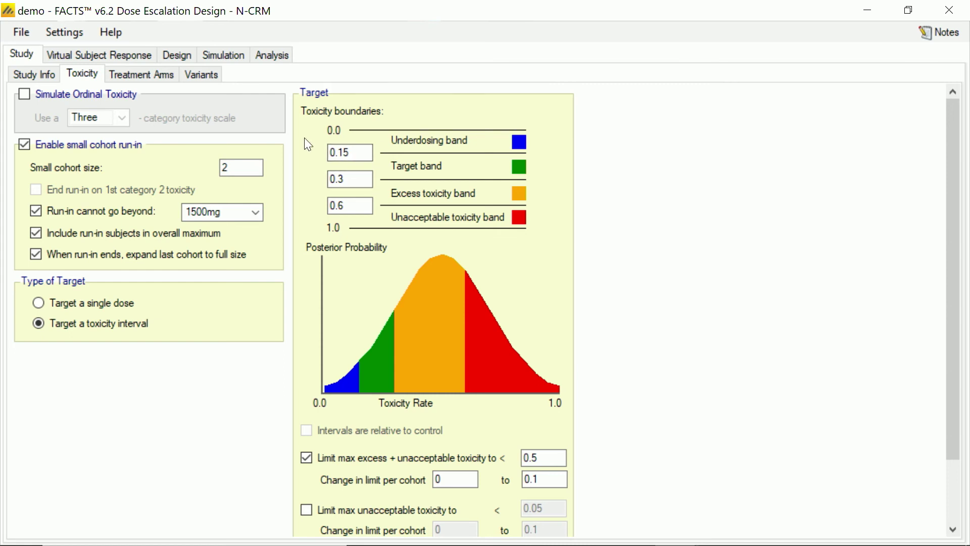
- Open MTD7's Response and MTD Distribution graph and enlarge its window
{"action": "left_click", "coordinate": [226, 56]}
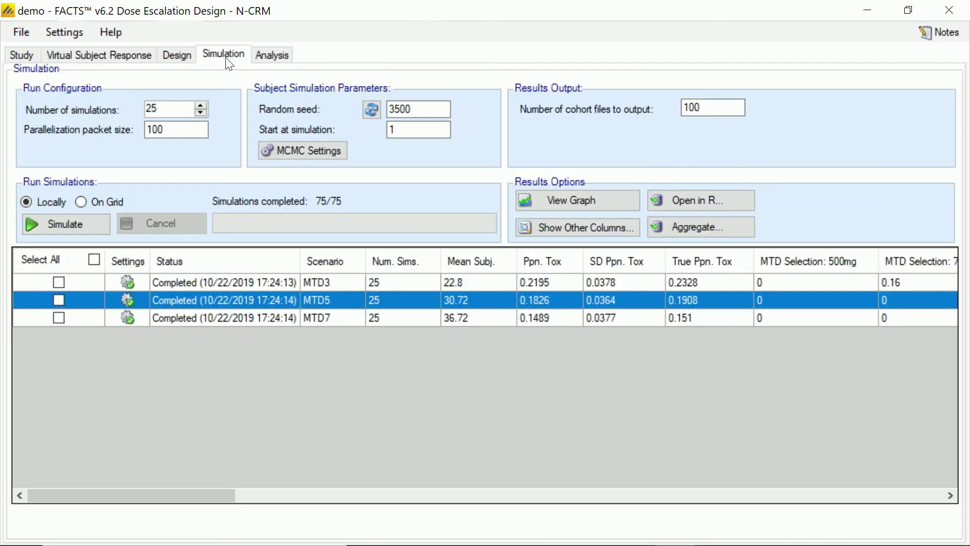
{"action": "left_click", "coordinate": [550, 316]}
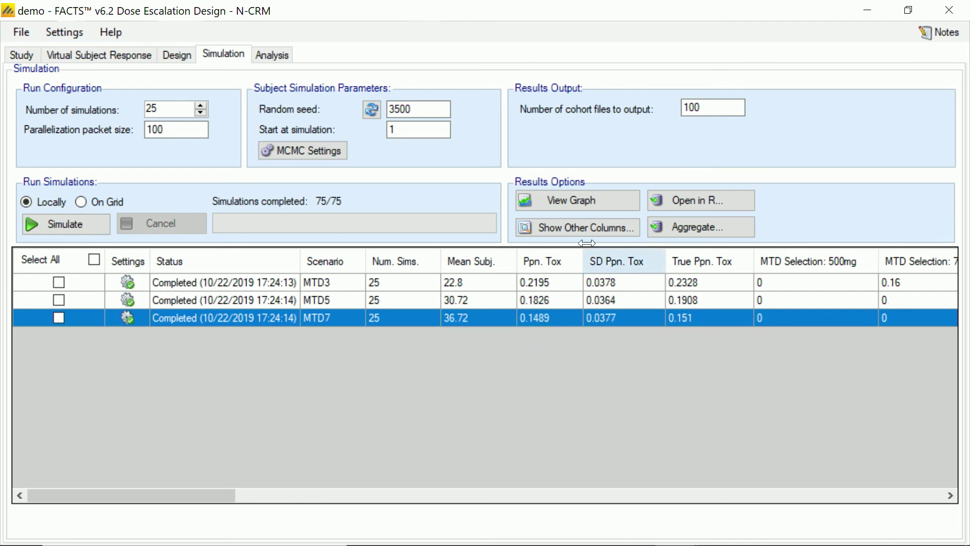
{"action": "left_click", "coordinate": [590, 198]}
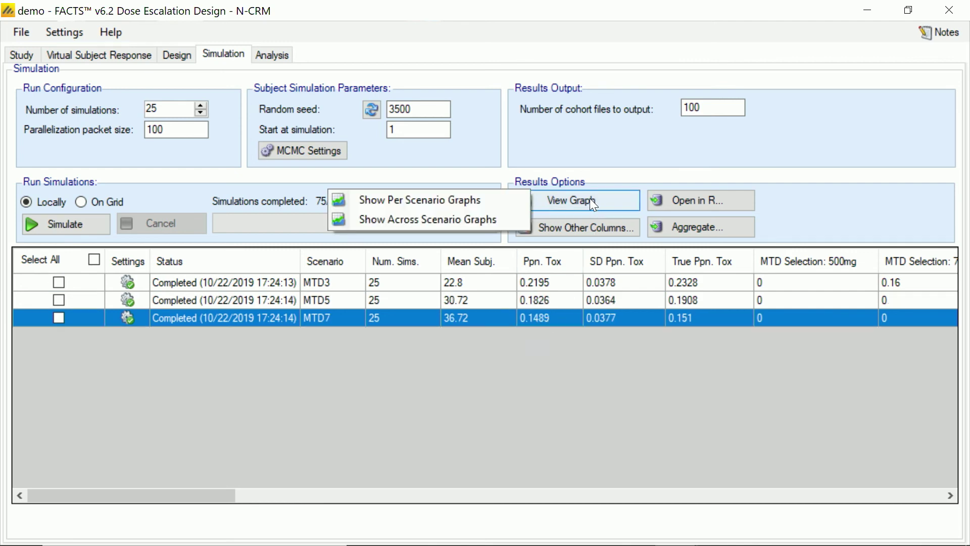
{"action": "left_click", "coordinate": [514, 193]}
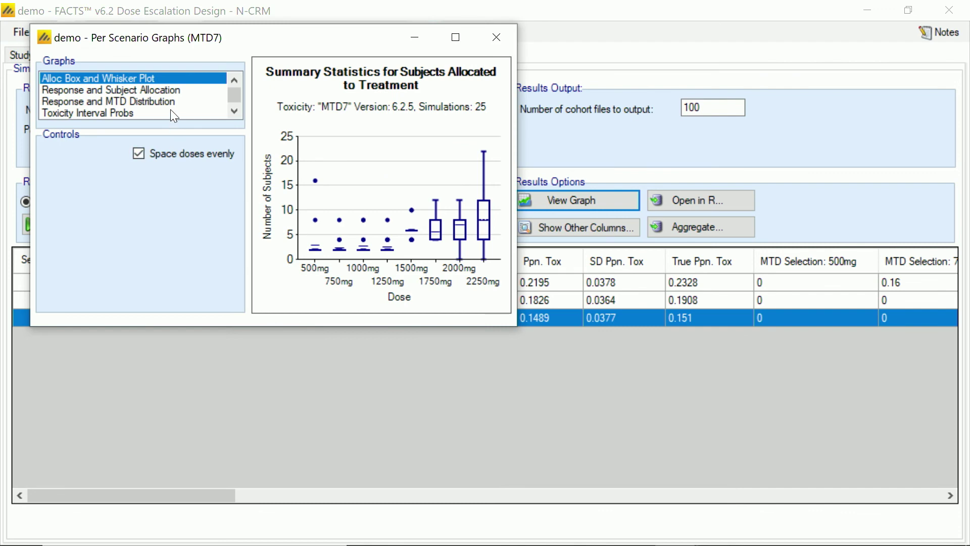
{"action": "left_click", "coordinate": [171, 110]}
{"action": "left_click", "coordinate": [171, 102]}
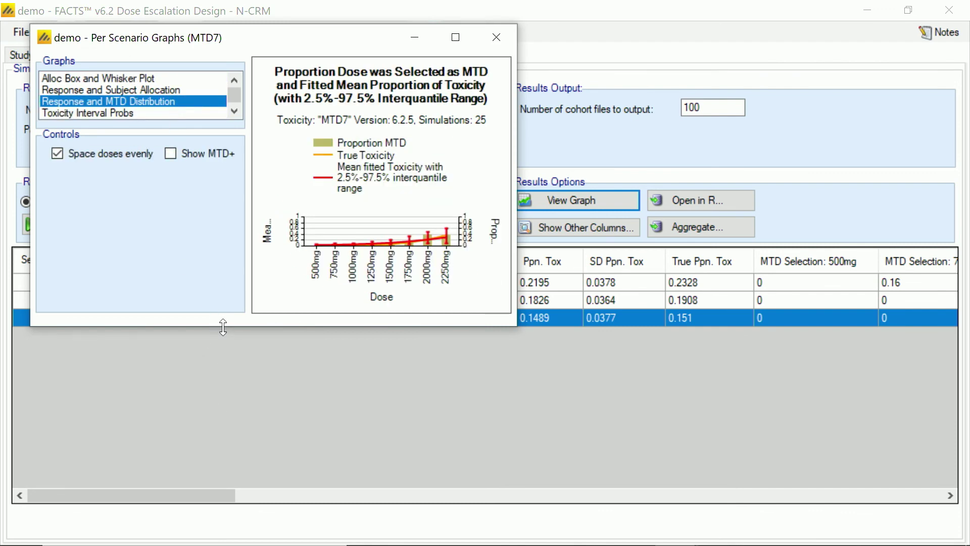
{"action": "left_click_drag", "start_coordinate": [223, 327], "coordinate": [226, 496]}
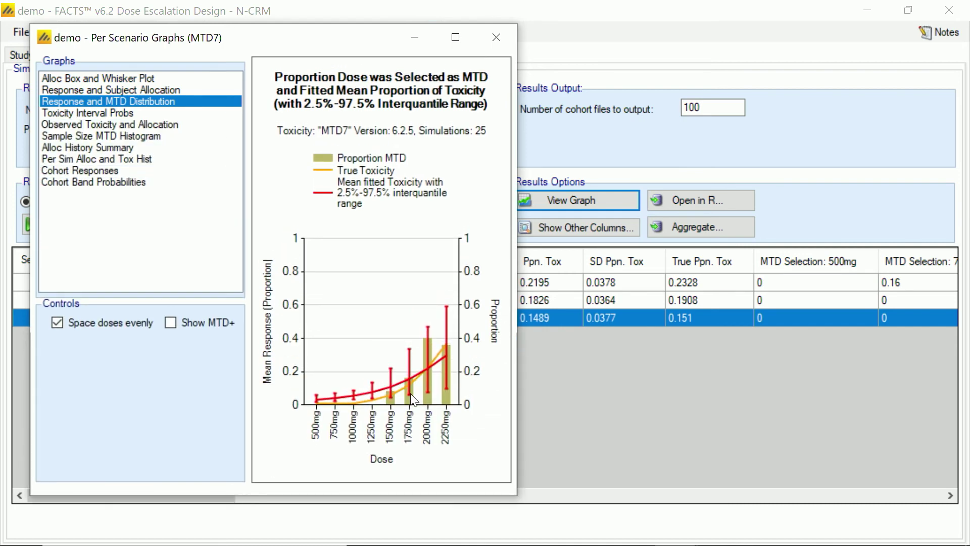
{"action": "left_click_drag", "start_coordinate": [517, 339], "coordinate": [677, 346]}
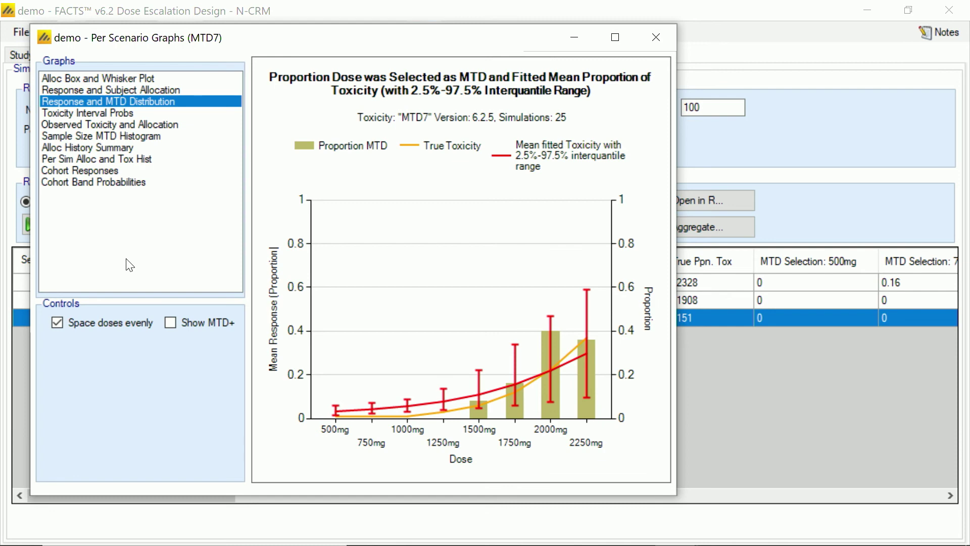
{"action": "left_click", "coordinate": [144, 159]}
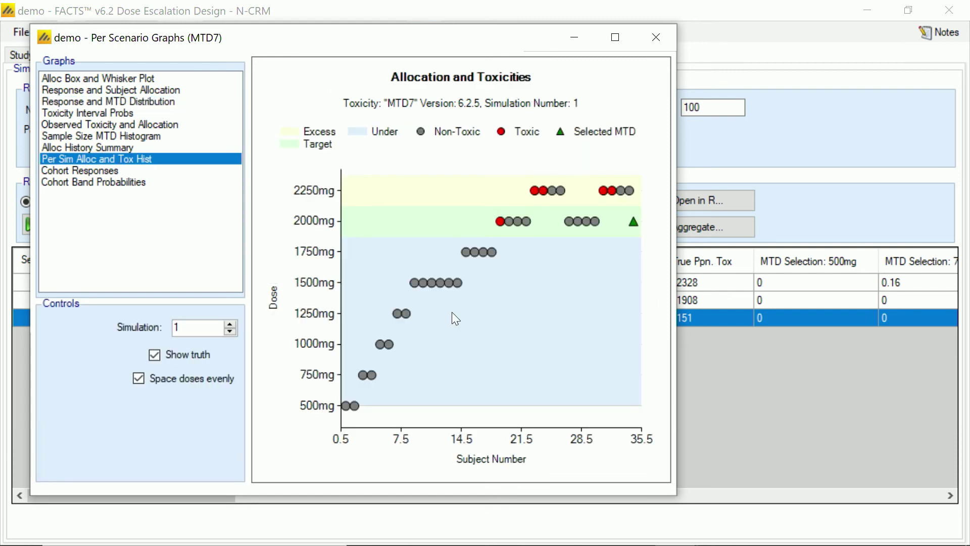
- Widen MTD7's per-simulation allocation chart and step the display to simulation 4
{"action": "left_click_drag", "start_coordinate": [677, 256], "coordinate": [847, 256]}
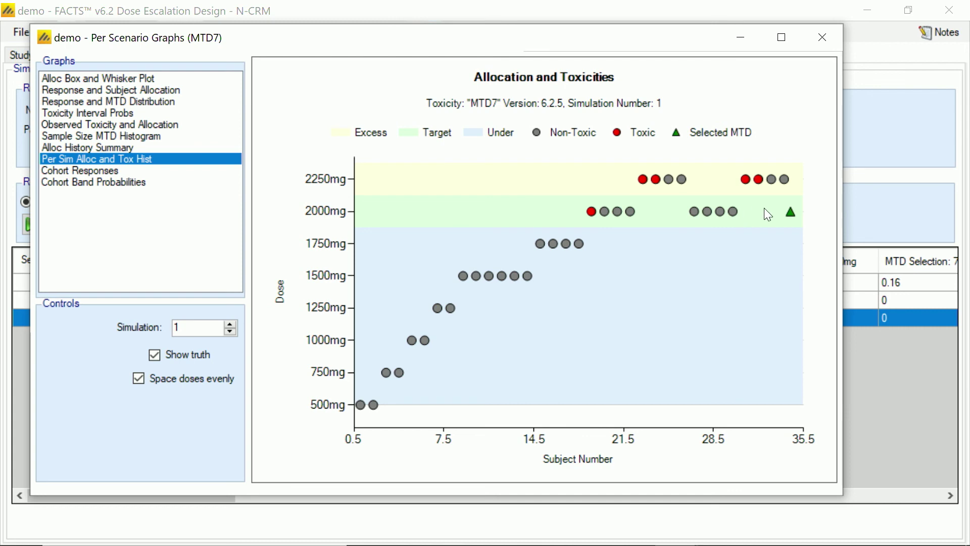
{"action": "left_click", "coordinate": [198, 325]}
{"action": "key", "text": "Up"}
{"action": "key", "text": "Up"}
{"action": "key", "text": "Up"}
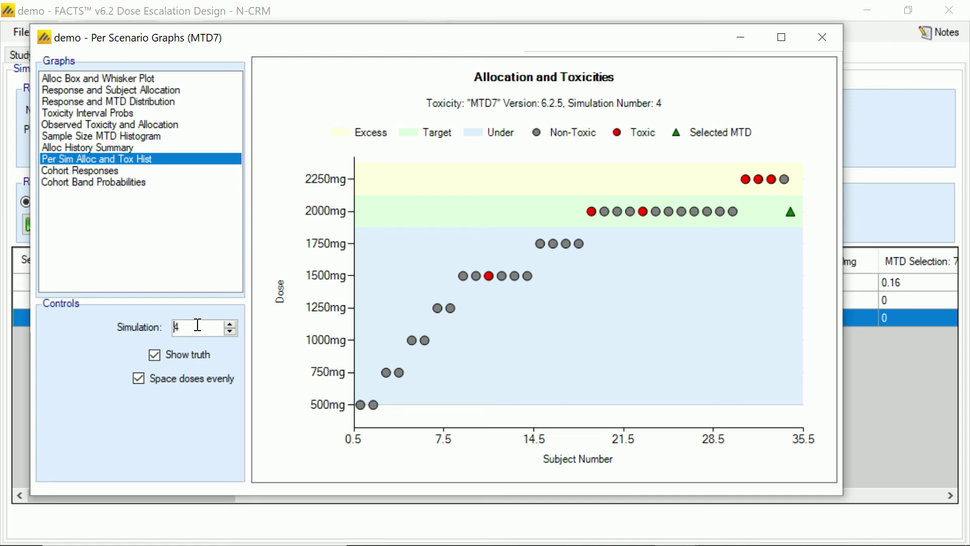
{"action": "left_click", "coordinate": [824, 38]}
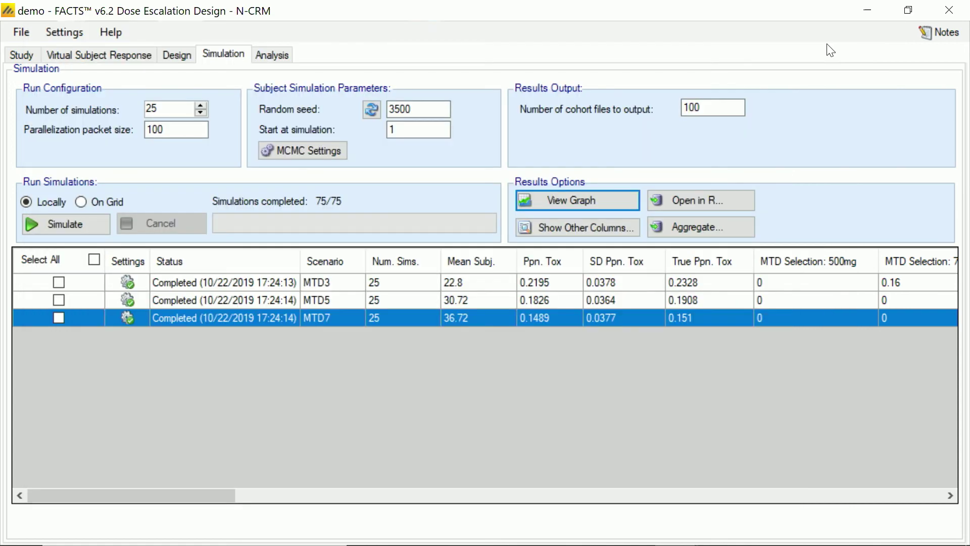